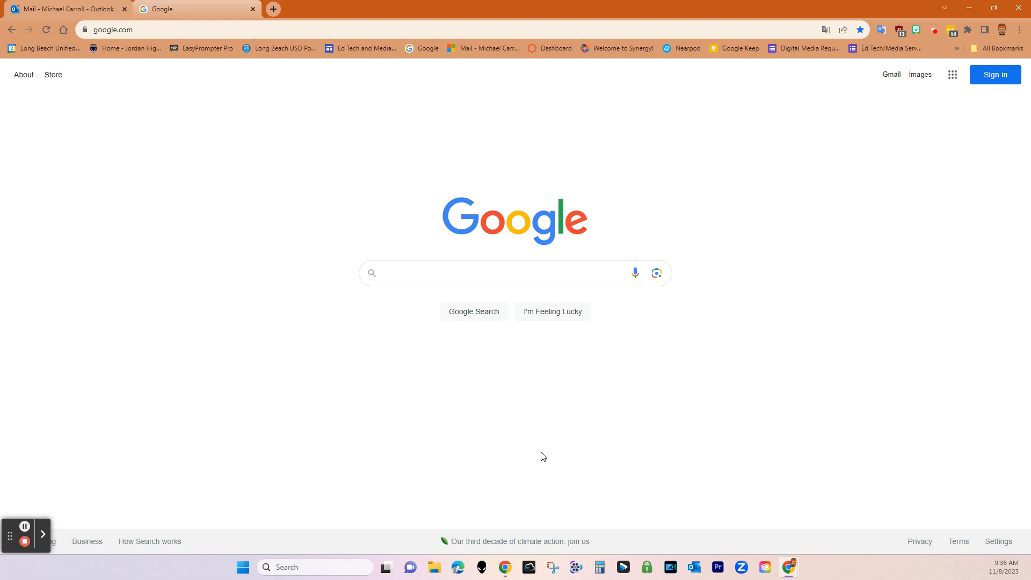
Go from the Dashboard to the sandbox course's Quizzes list
left_click(553, 49)
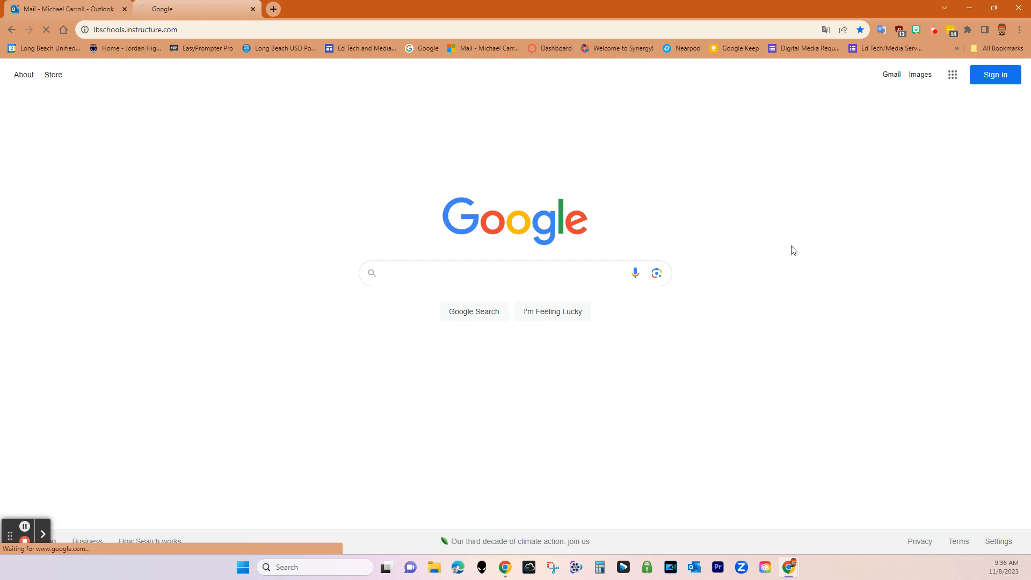
scroll(161, 409, "down", 2)
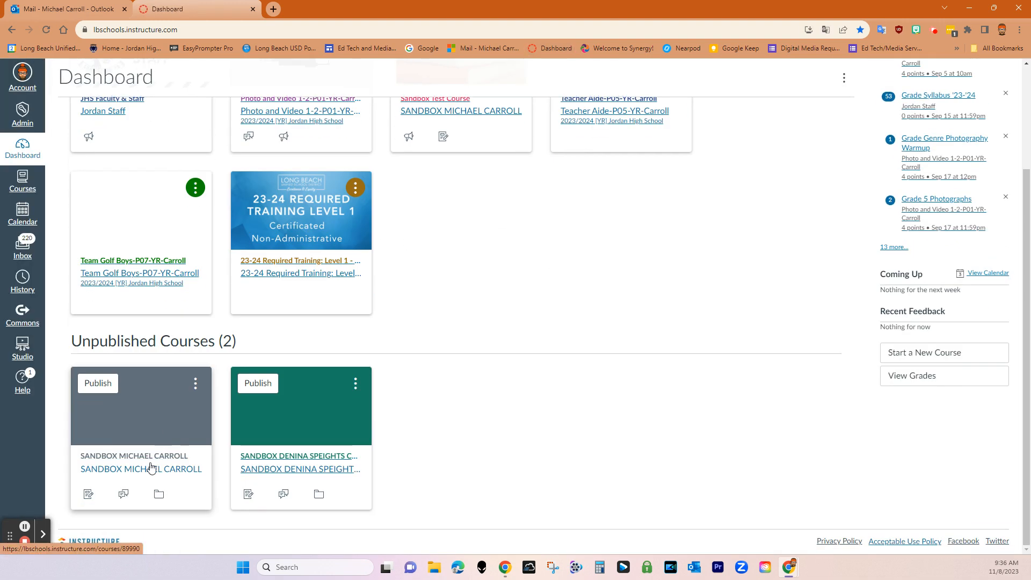
left_click(124, 458)
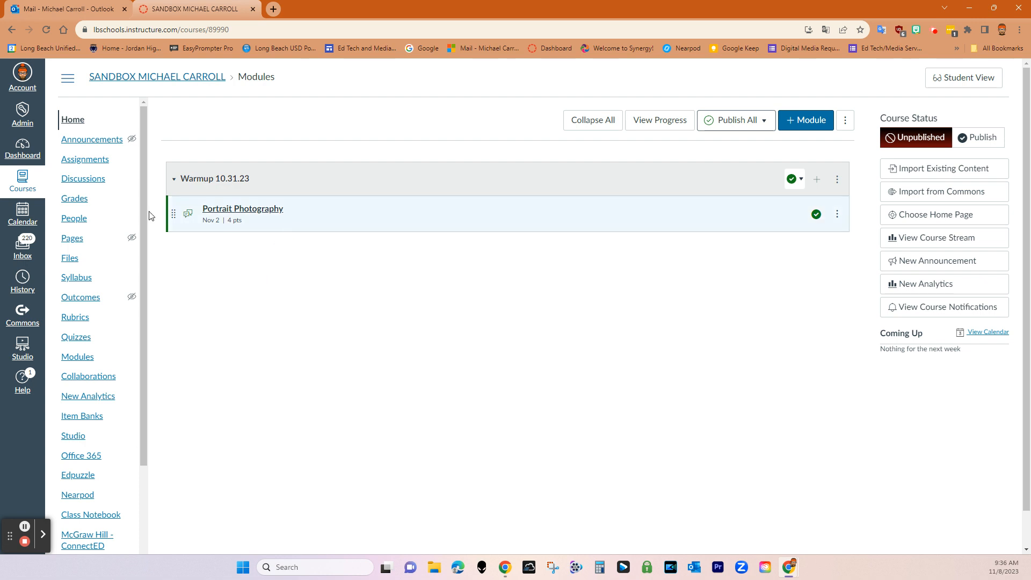
left_click(80, 337)
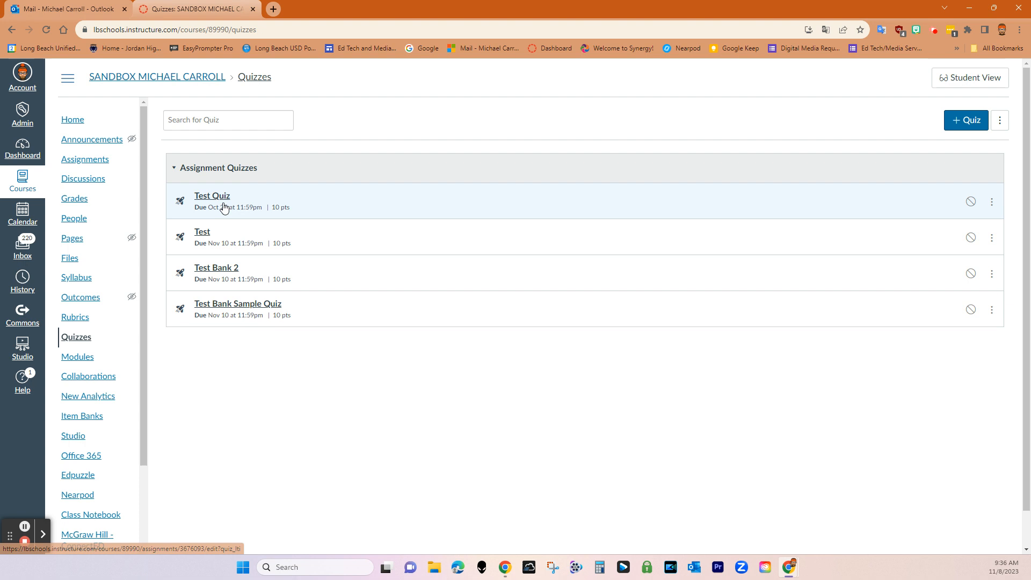
Open the Test quiz's settings, worth 10 points and due Nov 10, 2023
left_click(201, 233)
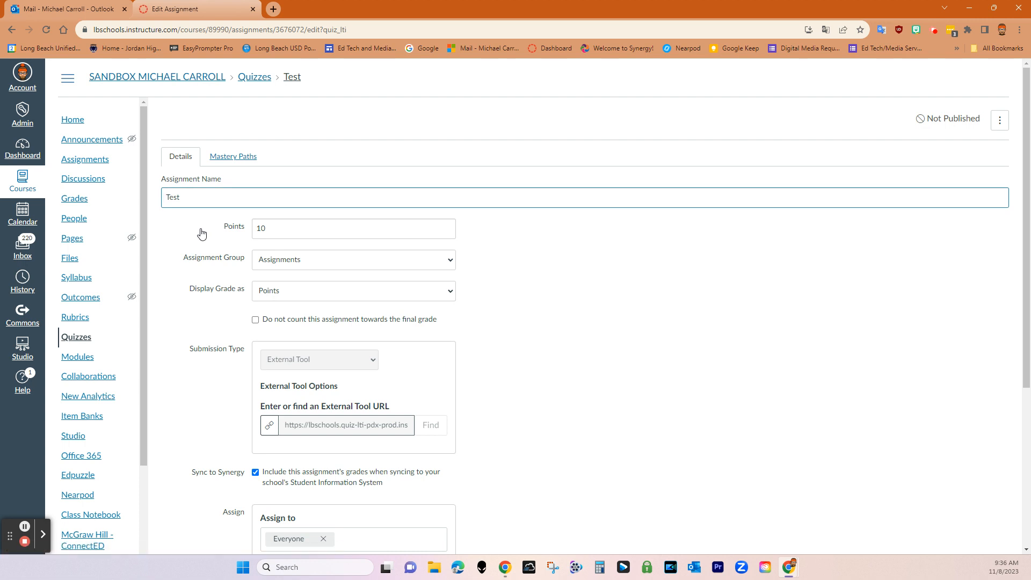
scroll(631, 375, "down", 5)
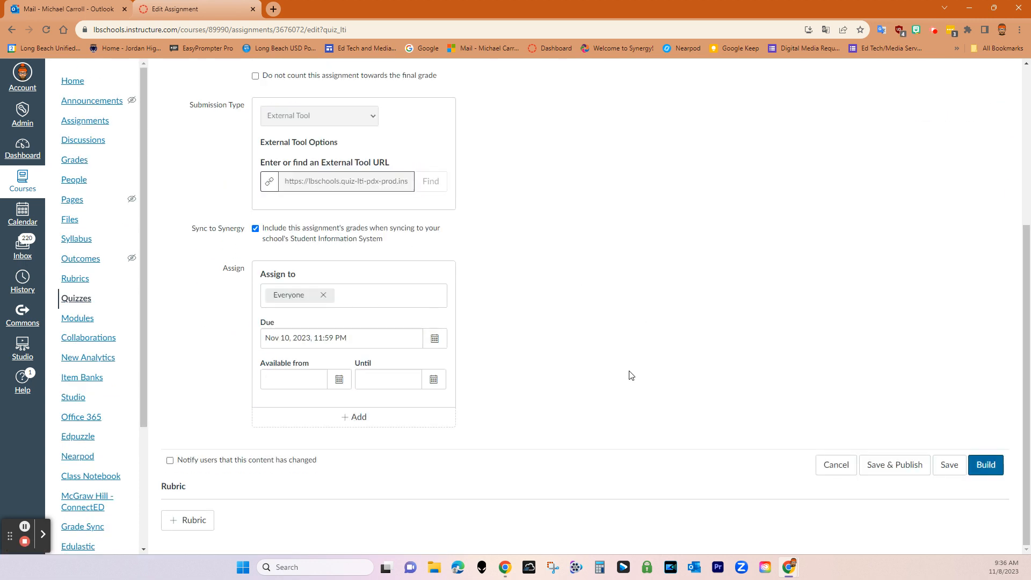
scroll(631, 375, "up", 5)
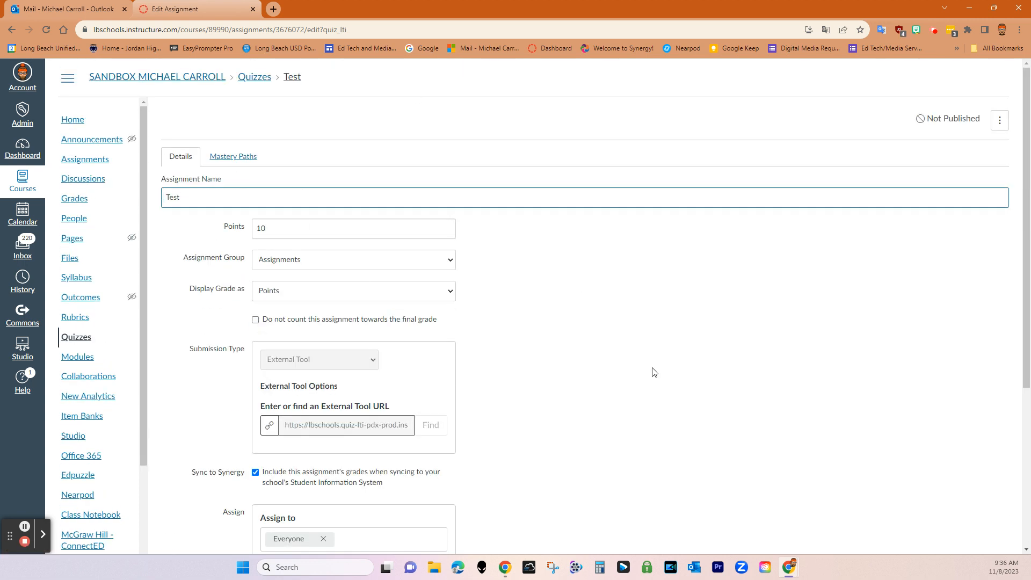
scroll(654, 372, "down", 3)
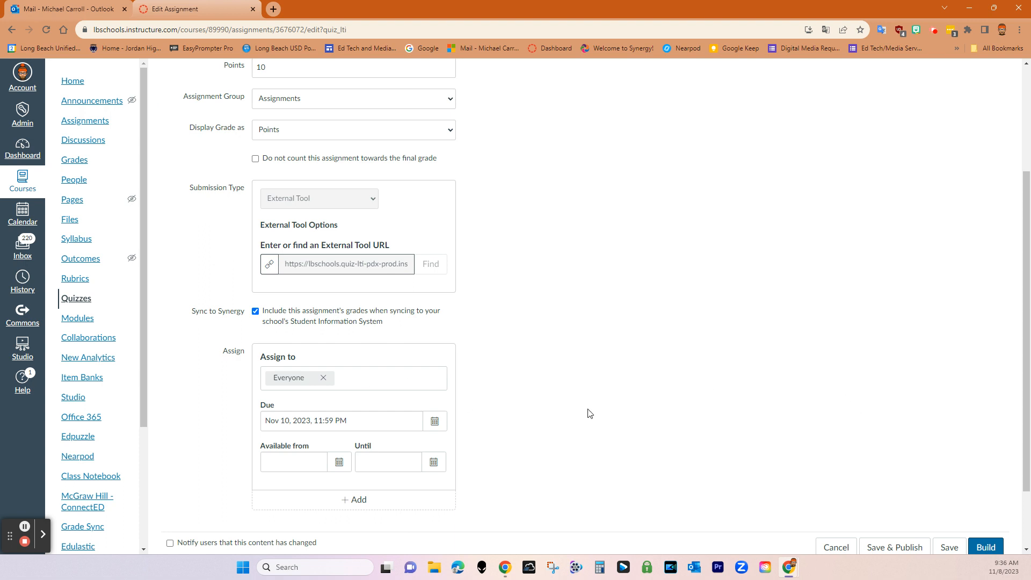
left_click(991, 548)
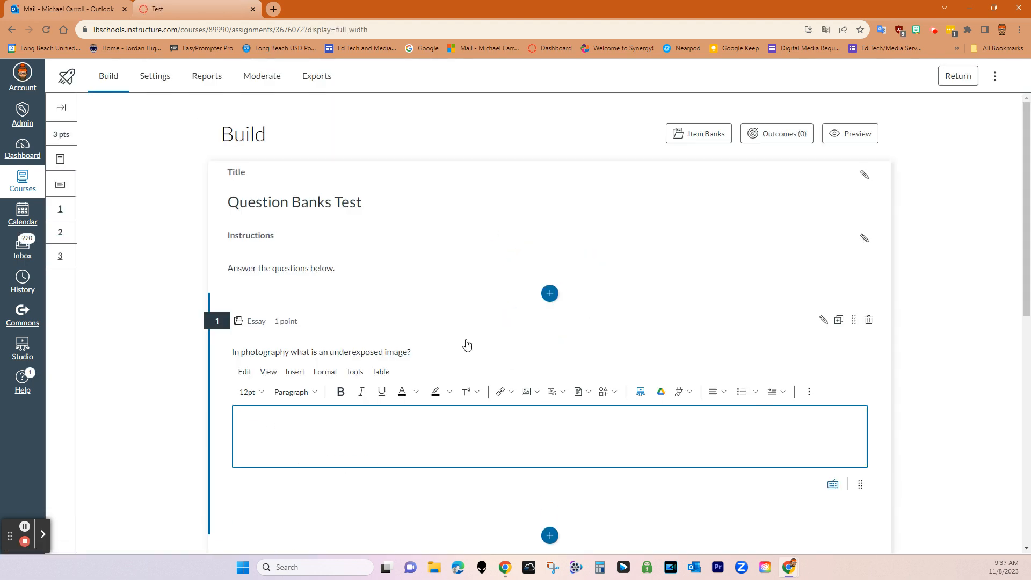
Scroll through the Question Banks Test quiz's three photography essay questions
scroll(466, 344, "down", 8)
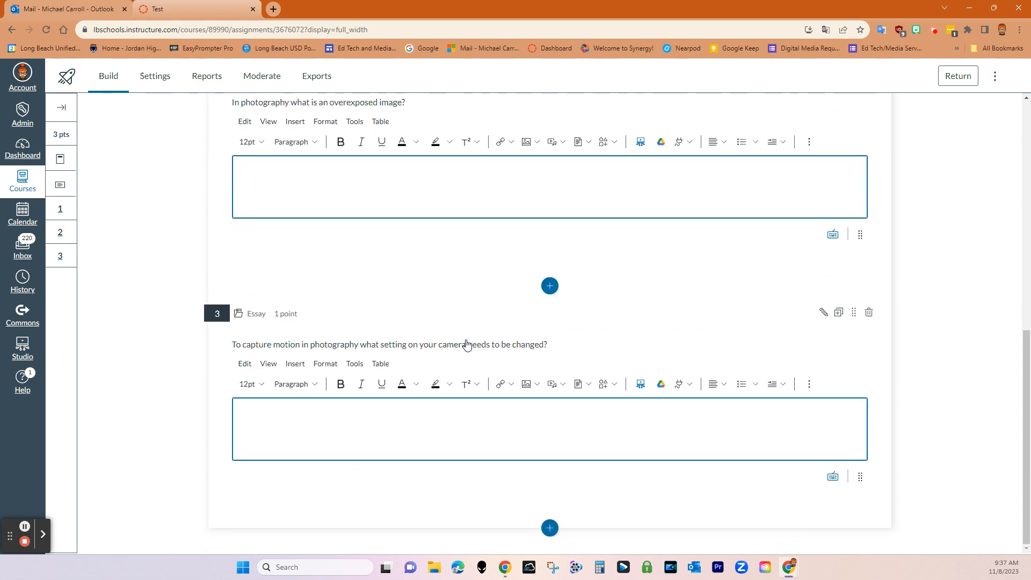
scroll(466, 344, "up", 4)
scroll(466, 344, "up", 4)
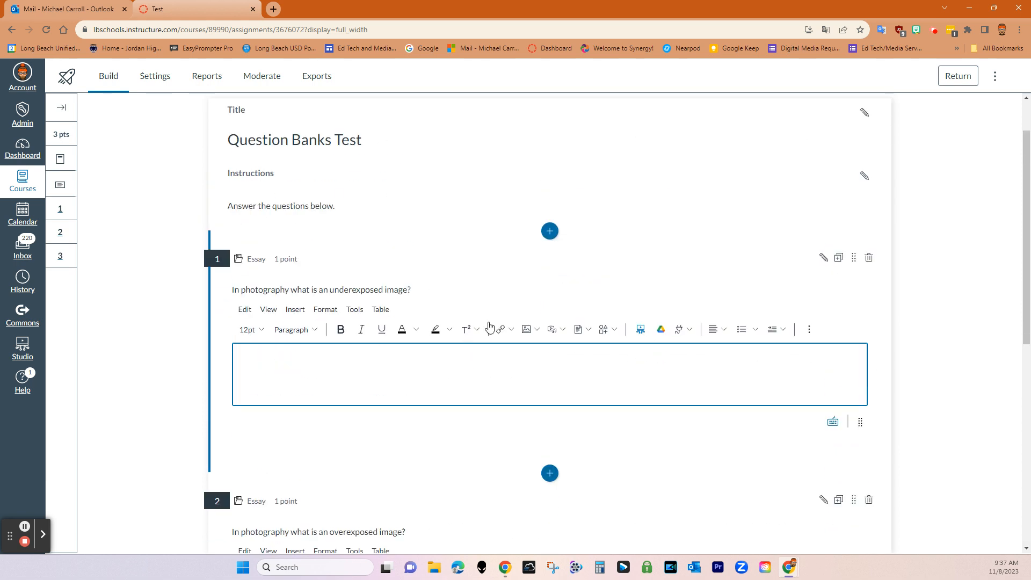
scroll(484, 333, "up", 2)
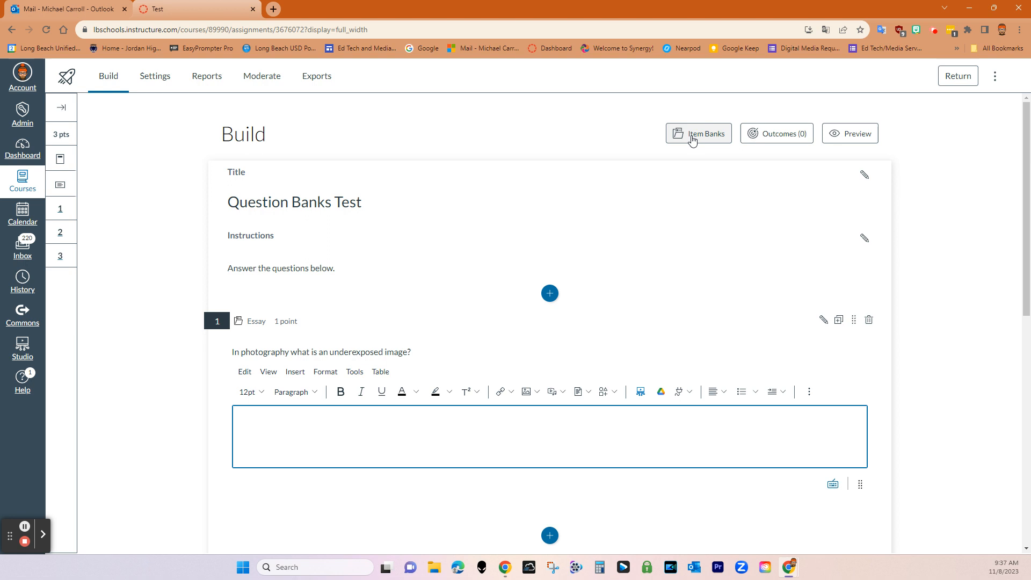
left_click(480, 365)
scroll(368, 354, "down", 3)
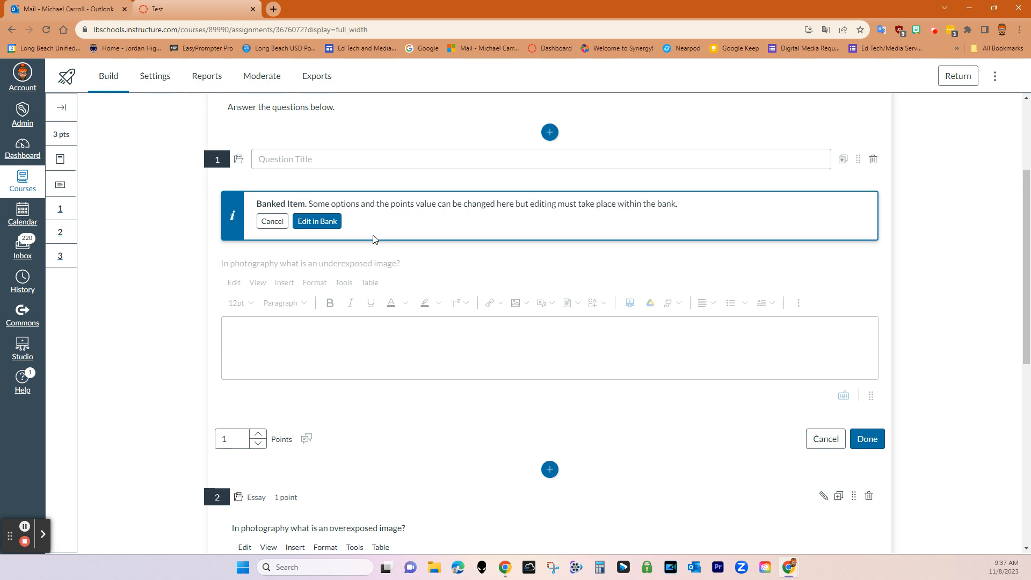
left_click(308, 221)
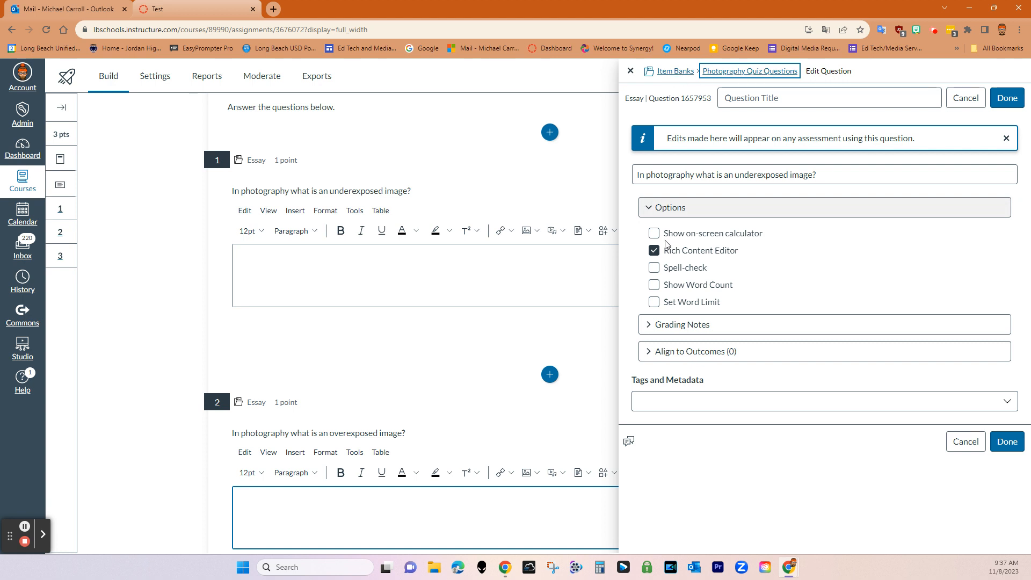
left_click(965, 447)
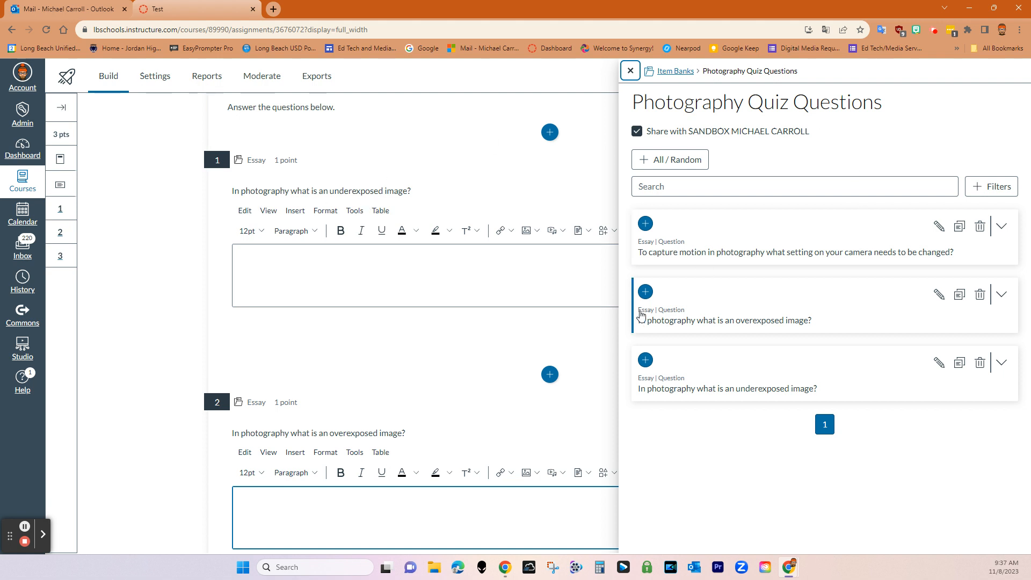
left_click(627, 71)
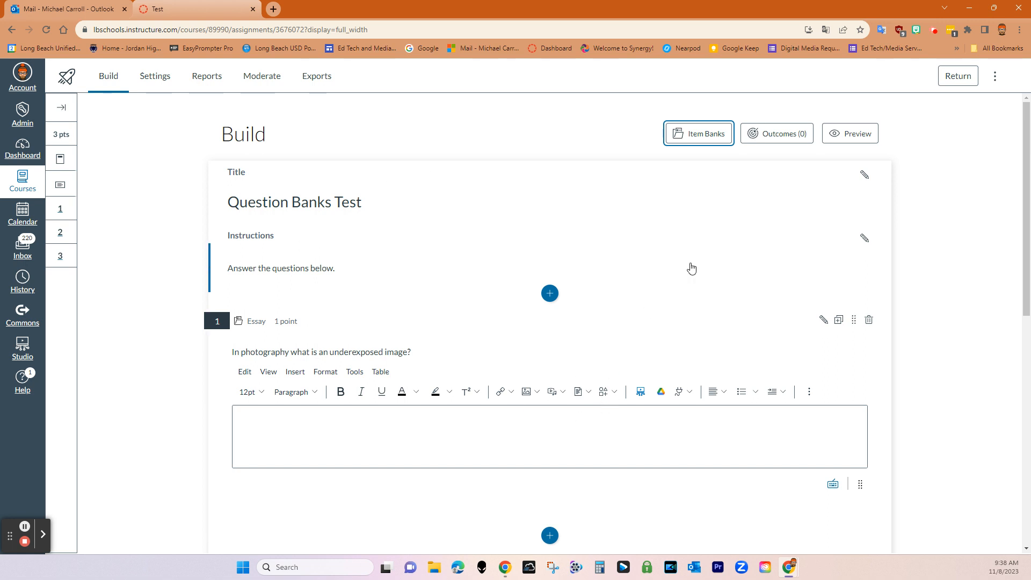
Open the Photography Quiz Questions bank from the Item Banks list beside the quiz
left_click(707, 141)
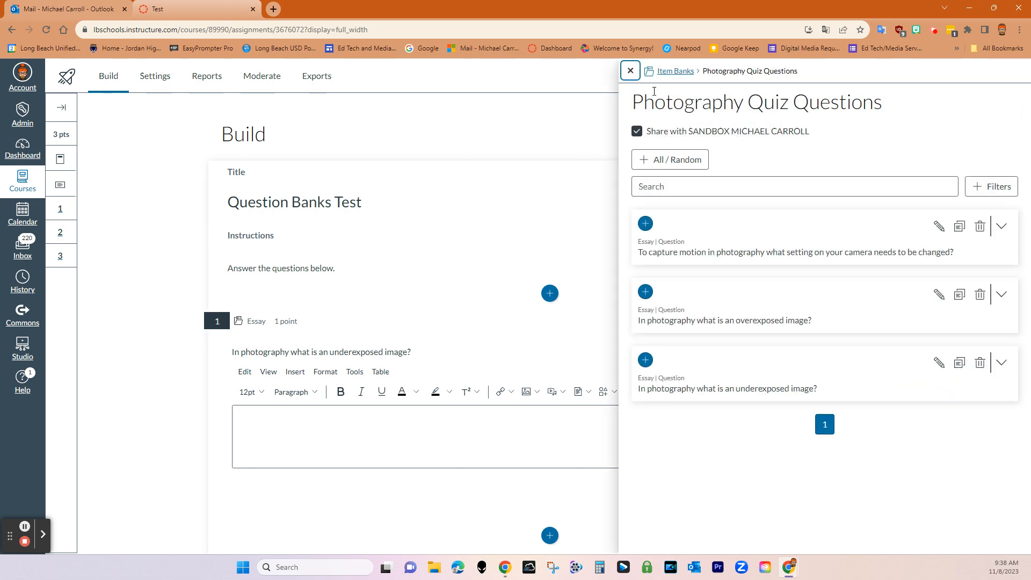
left_click(677, 71)
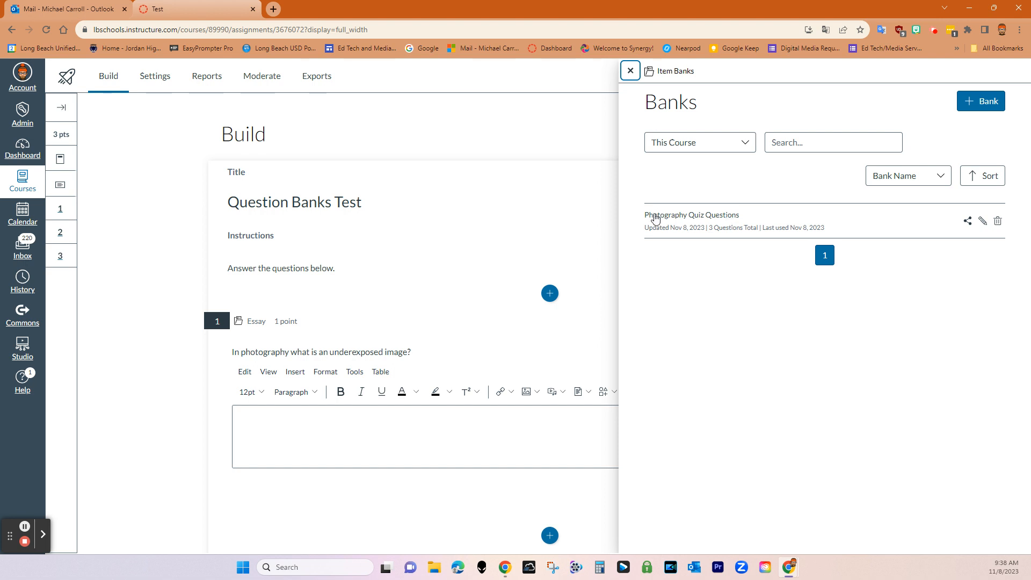
left_click(712, 216)
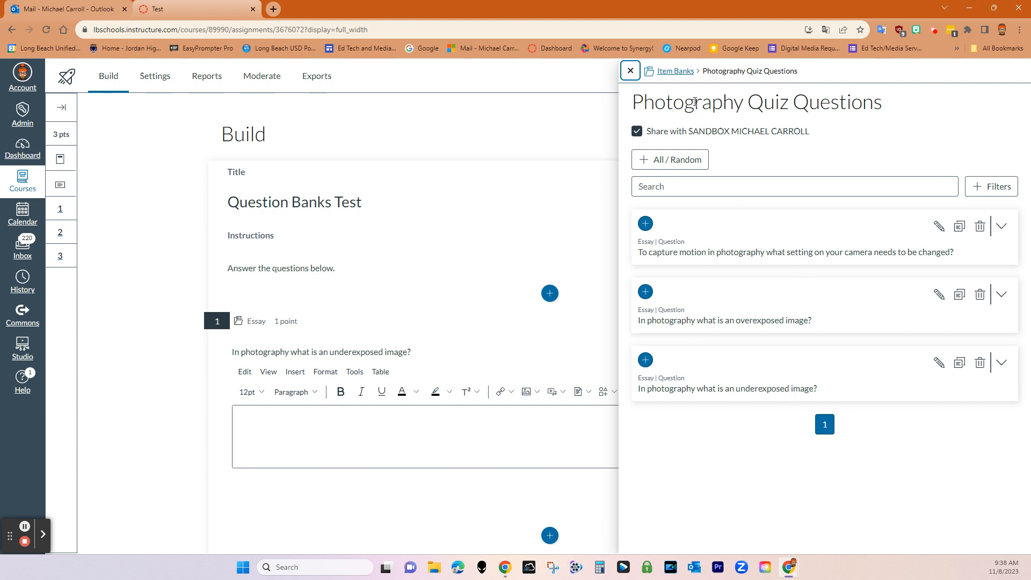
left_click(683, 72)
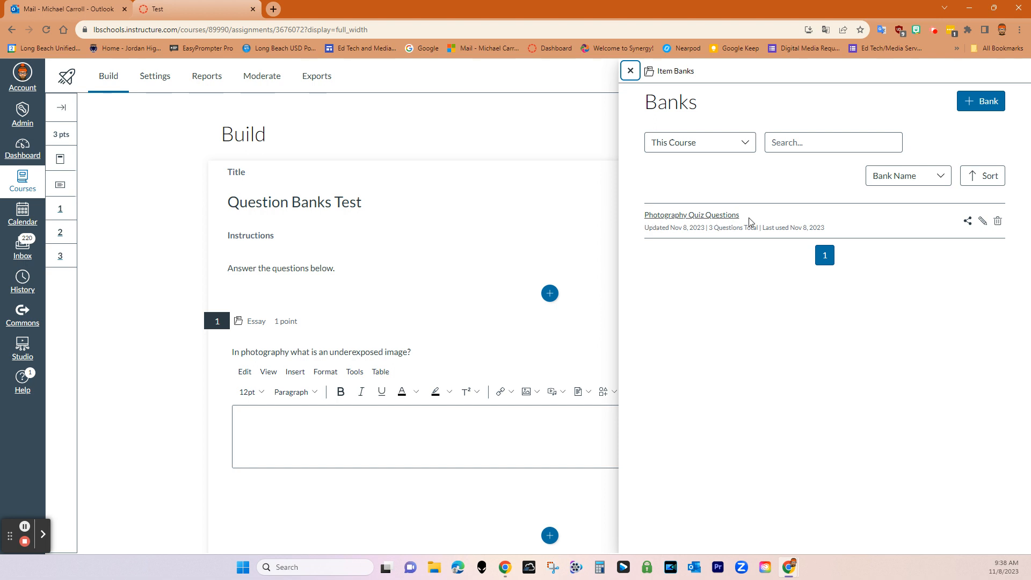
left_click(711, 216)
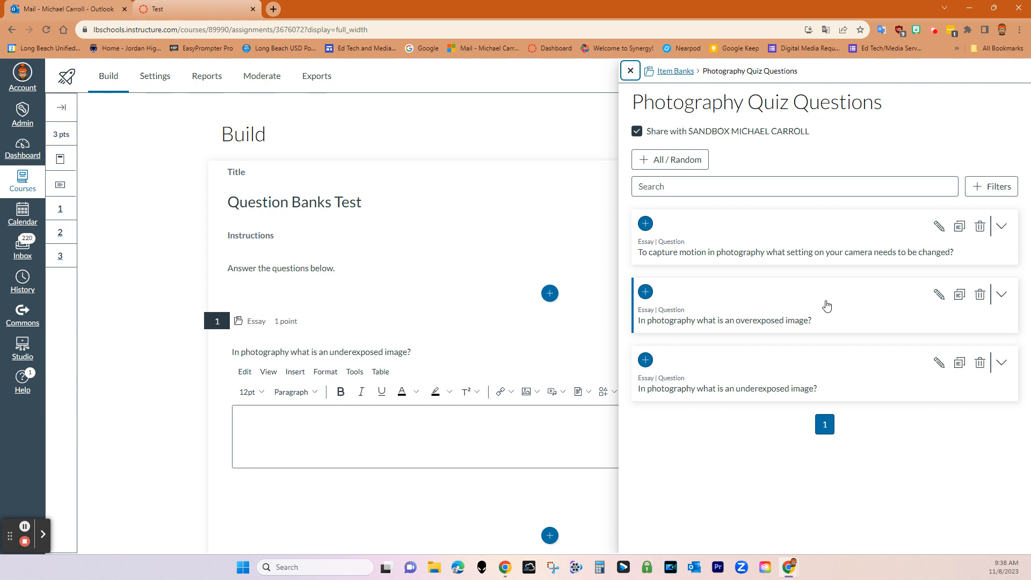
Close the item bank panel and insert a blank essay question after question 3
left_click(142, 421)
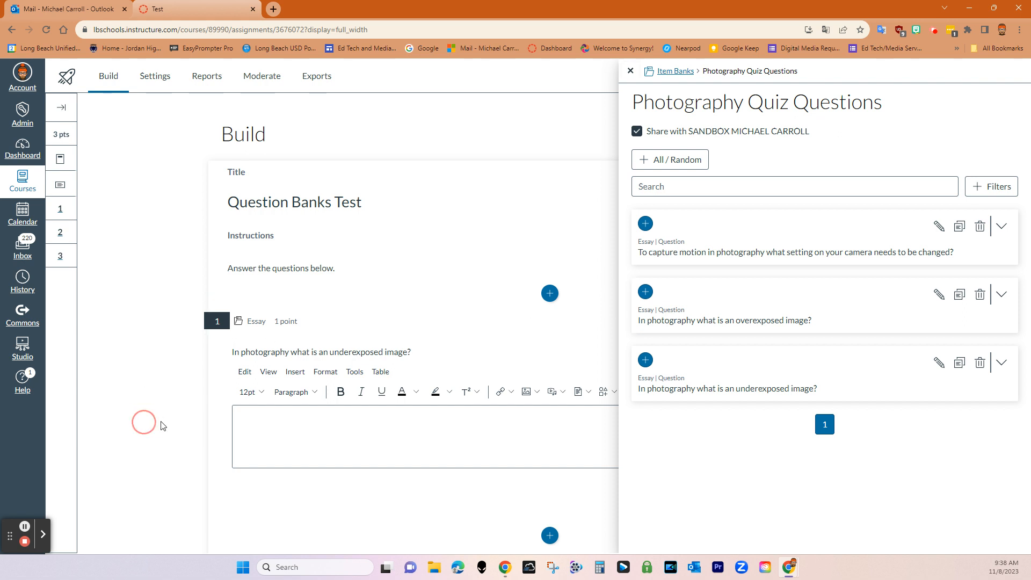
left_click(631, 71)
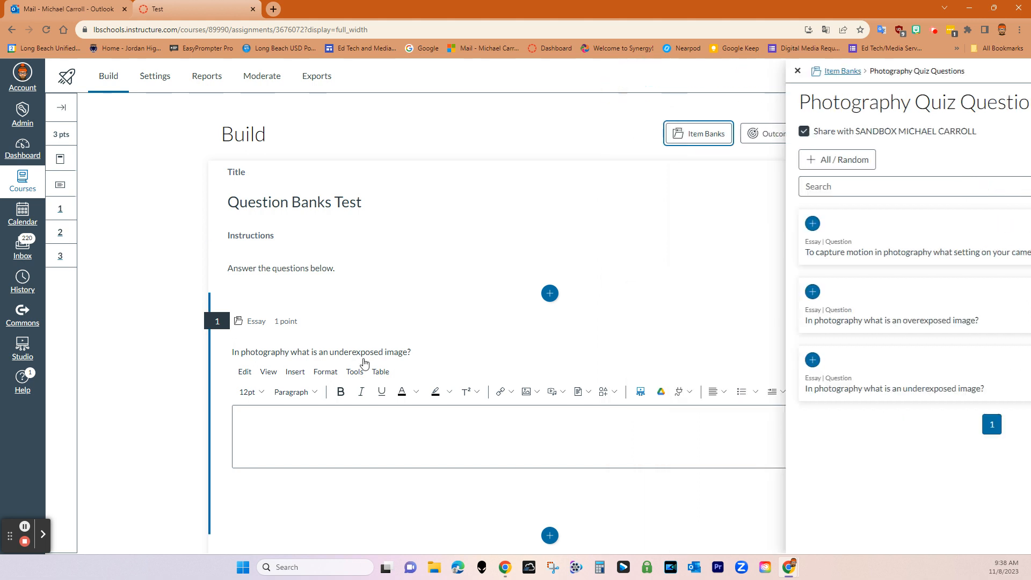
scroll(385, 378, "down", 3)
scroll(385, 378, "down", 5)
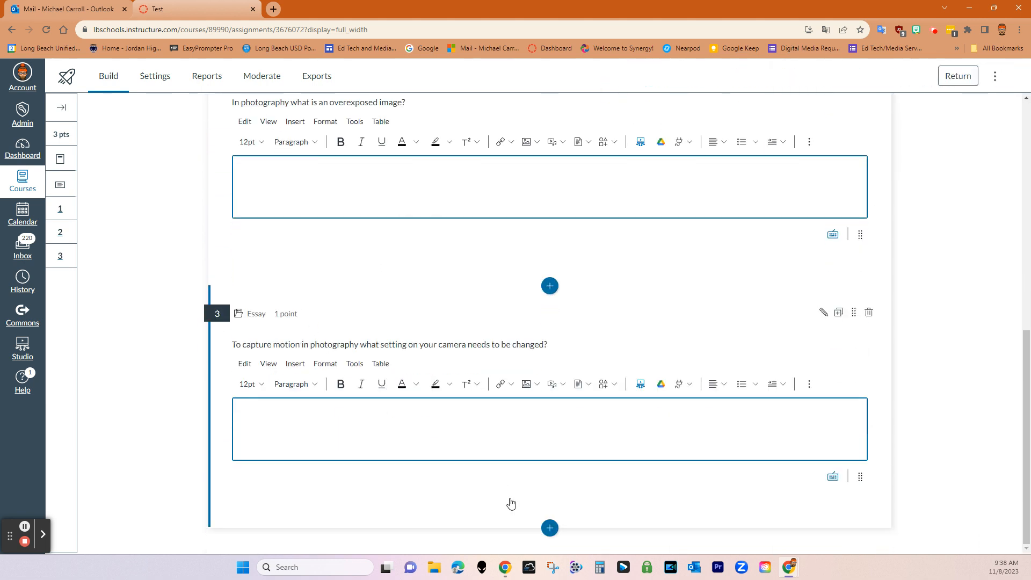
left_click(550, 528)
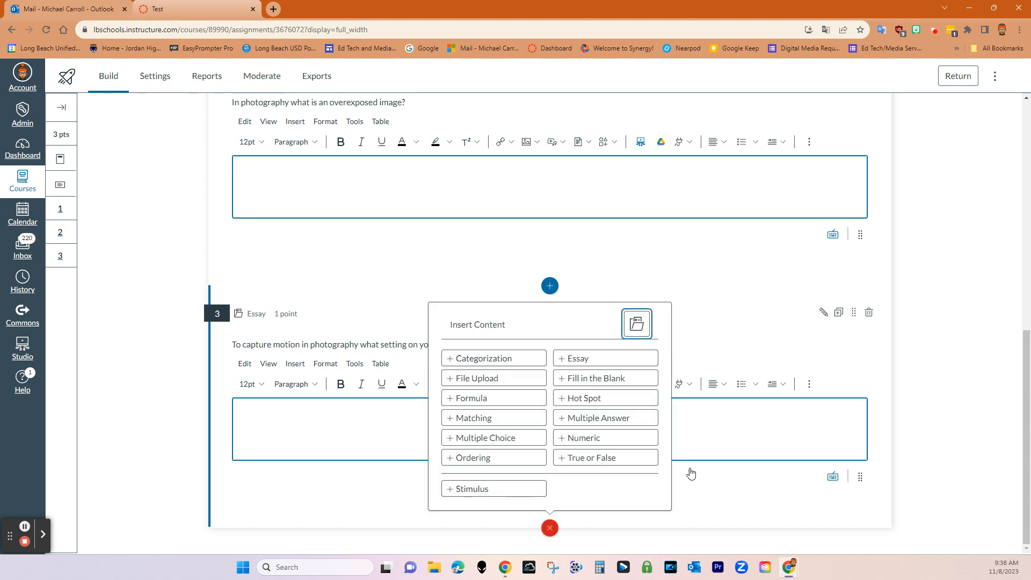
left_click(574, 357)
scroll(813, 391, "down", 5)
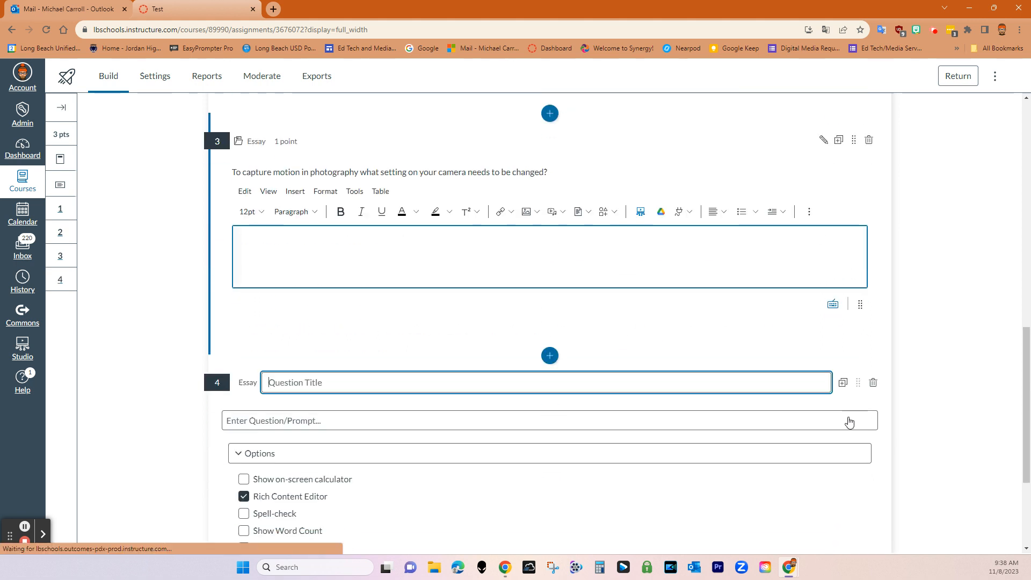
scroll(385, 307, "up", 2)
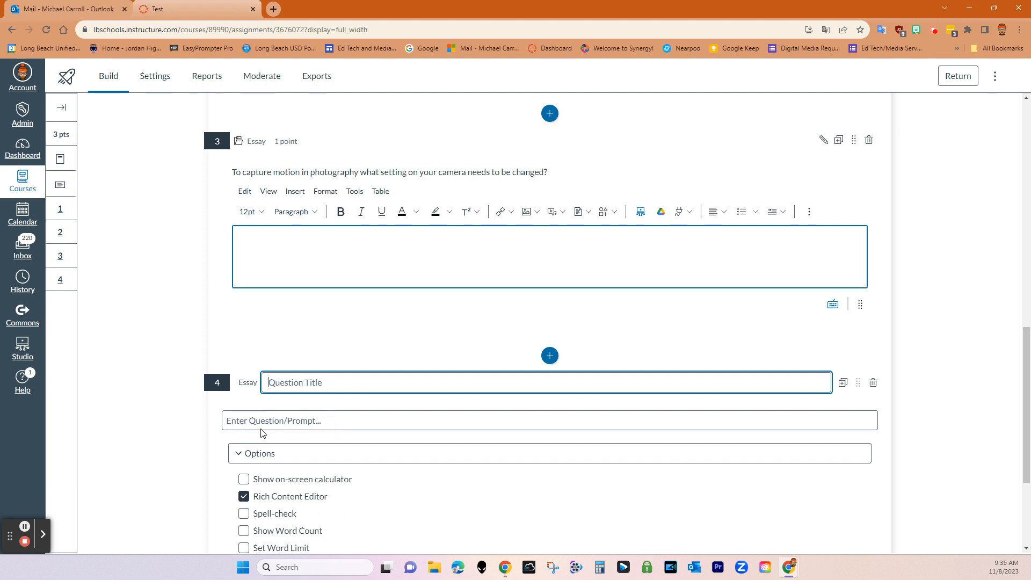
Write question 4's prompt: 'What is ISO on a camera?'
left_click(330, 425)
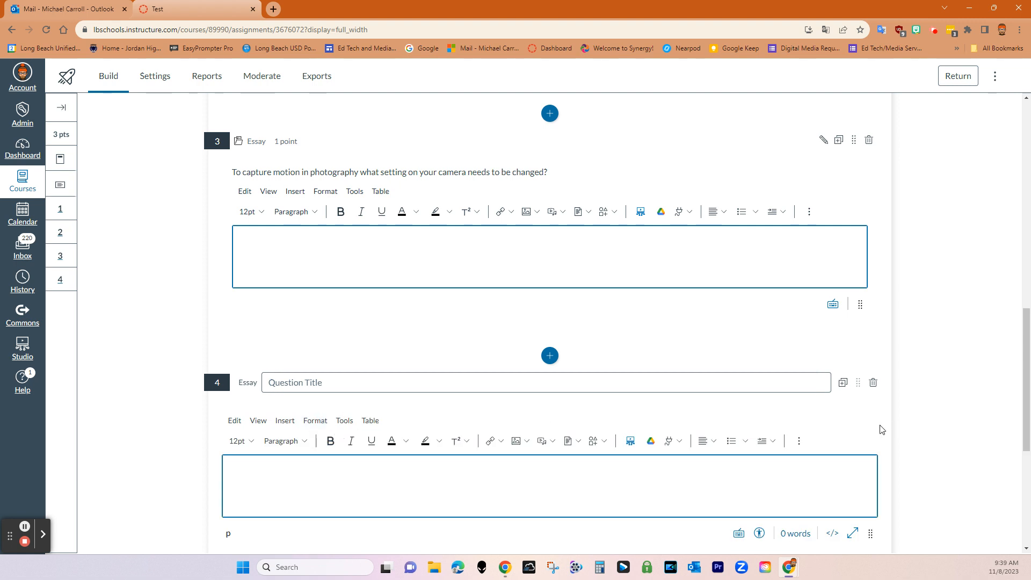
type("What is ISO on a camera")
type("?>")
scroll(501, 492, "down", 3)
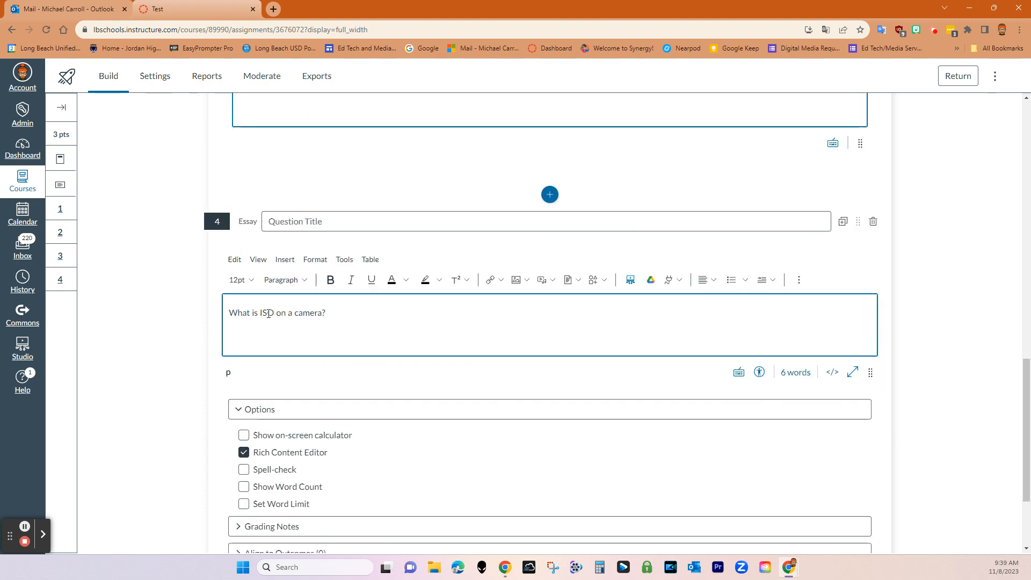
scroll(437, 470, "down", 3)
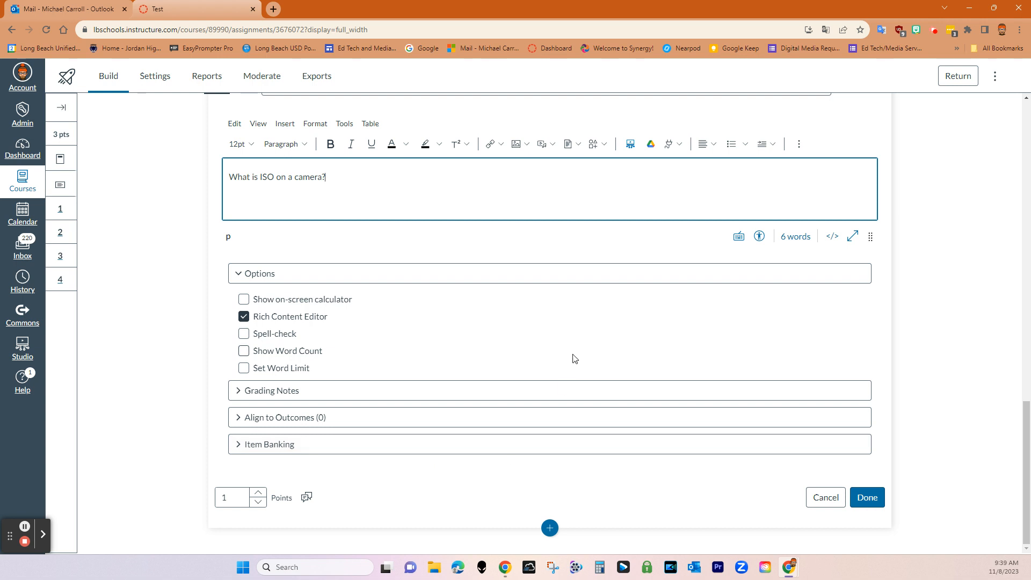
Add question 4 to the Photography Quiz Questions item bank
left_click(293, 444)
left_click(544, 444)
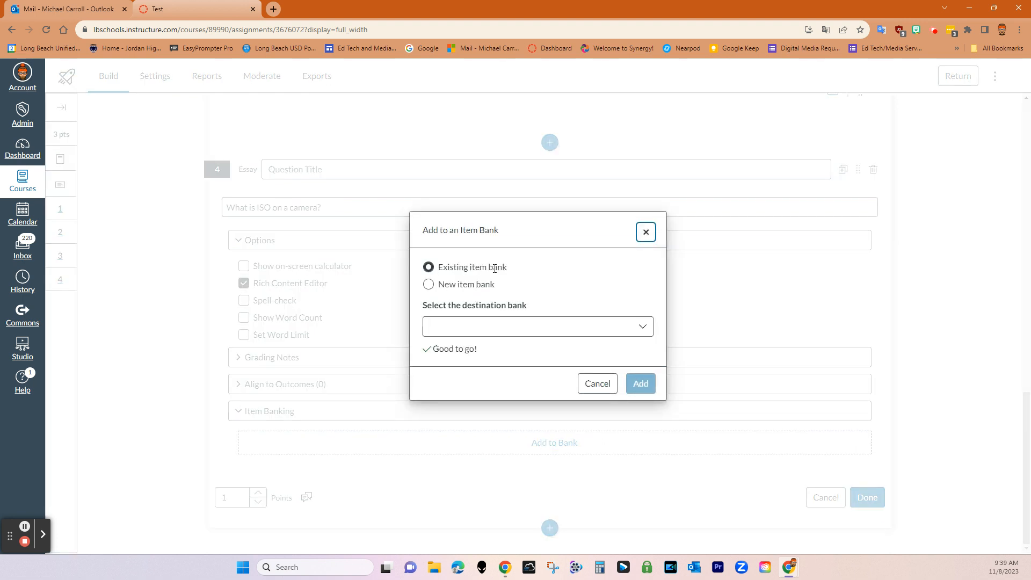
left_click(651, 329)
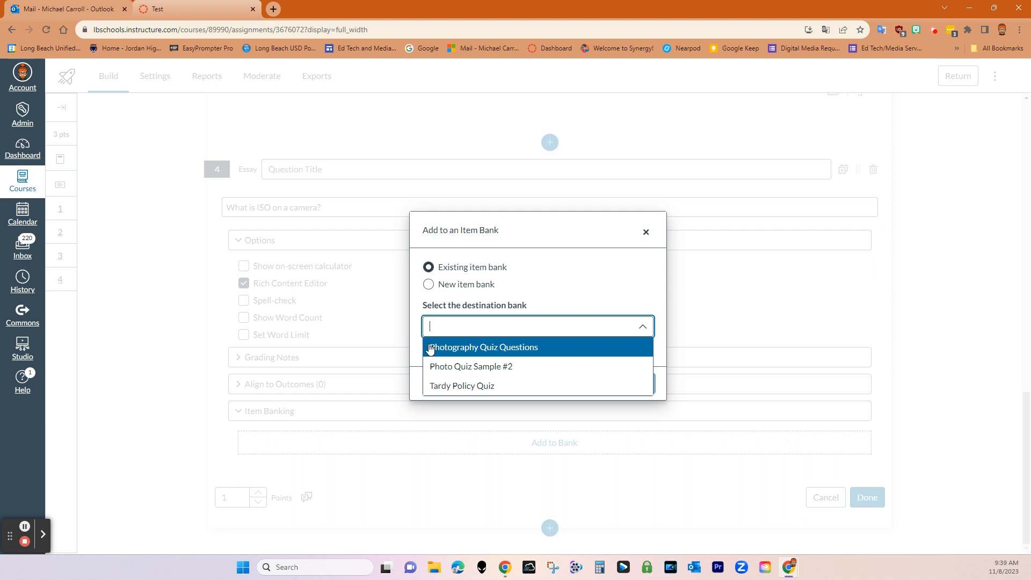
left_click(523, 354)
left_click(637, 383)
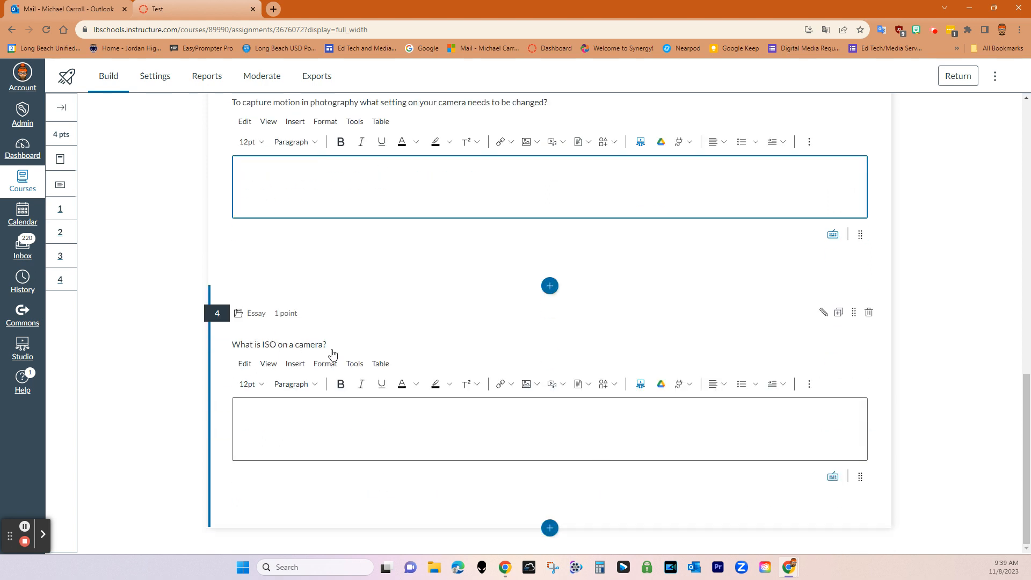
Confirm the Photography Quiz Questions bank now lists four questions, then return to the bank list
scroll(899, 486, "up", 10)
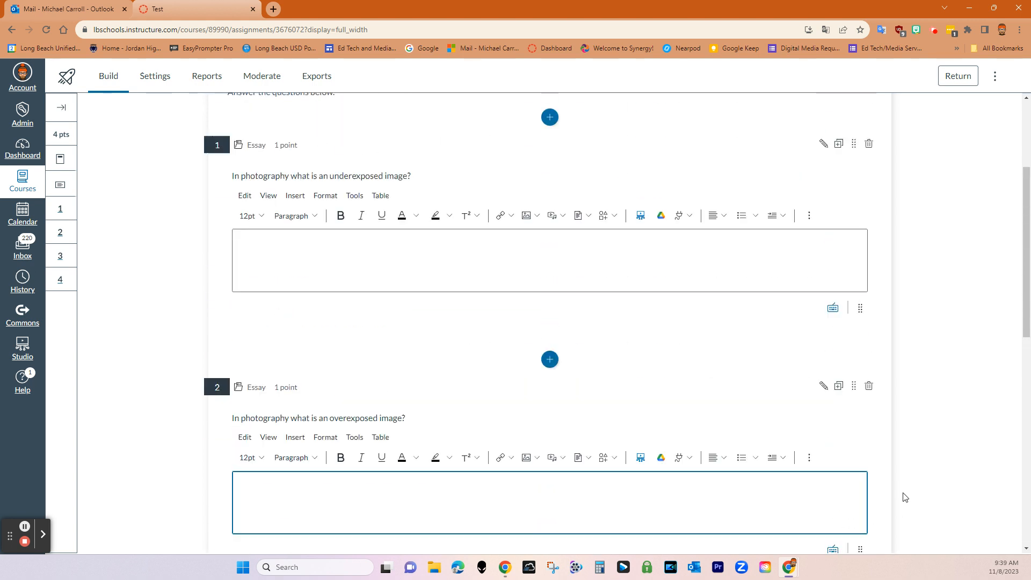
scroll(906, 496, "up", 3)
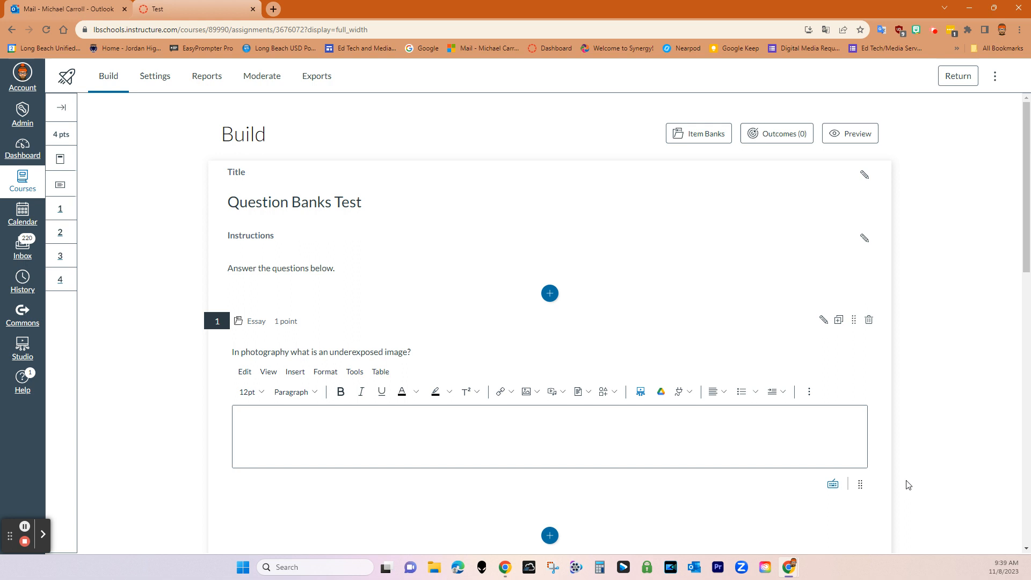
left_click(672, 132)
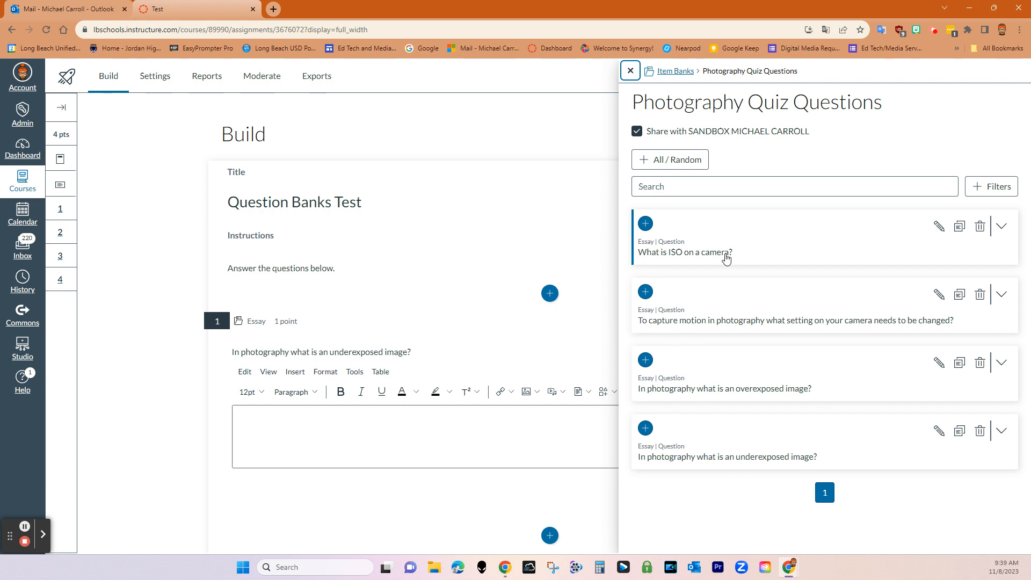
left_click(678, 73)
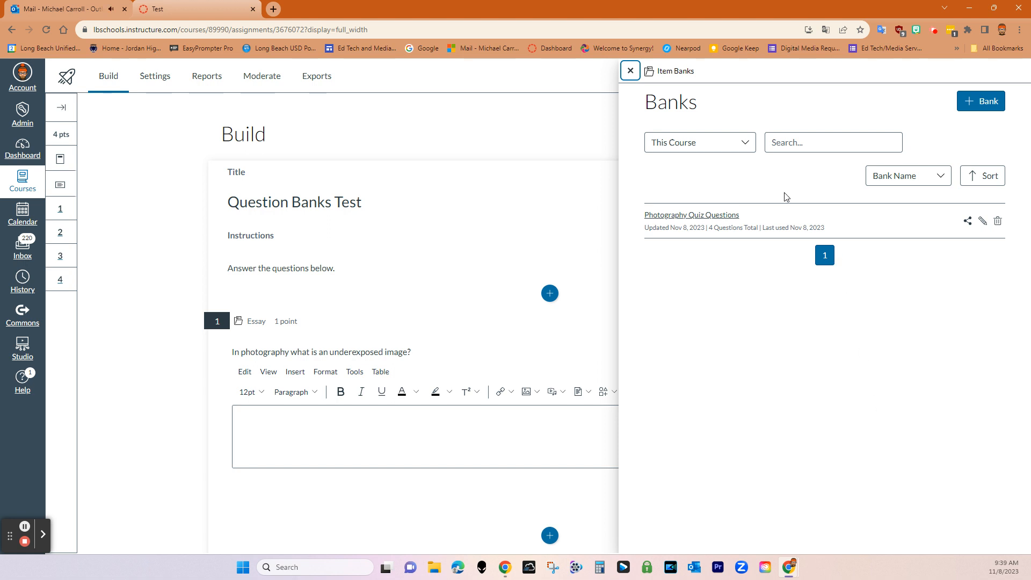
Switch the Banks list from This Course to All Banks, showing all three banks
left_click(745, 146)
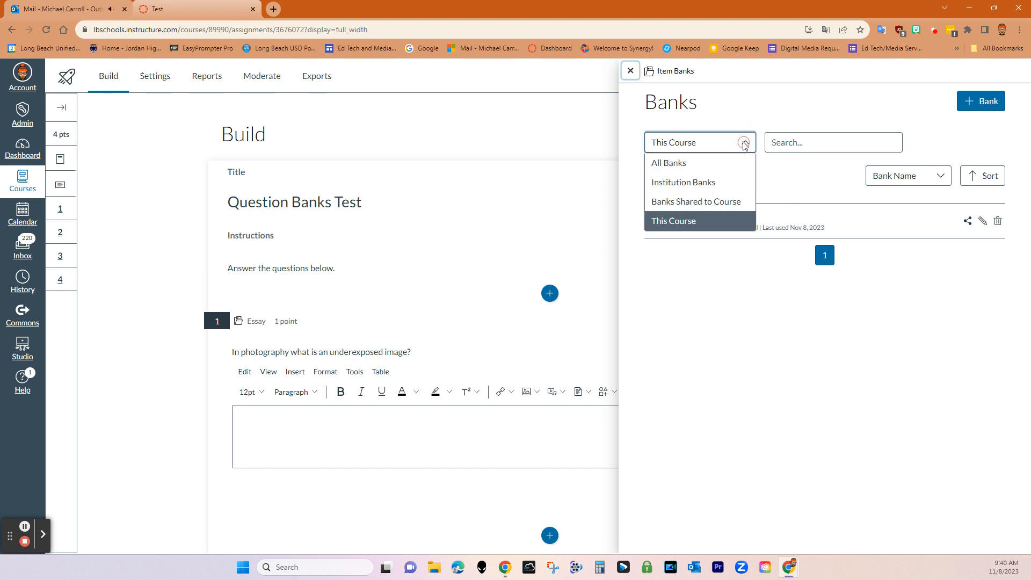
left_click(729, 163)
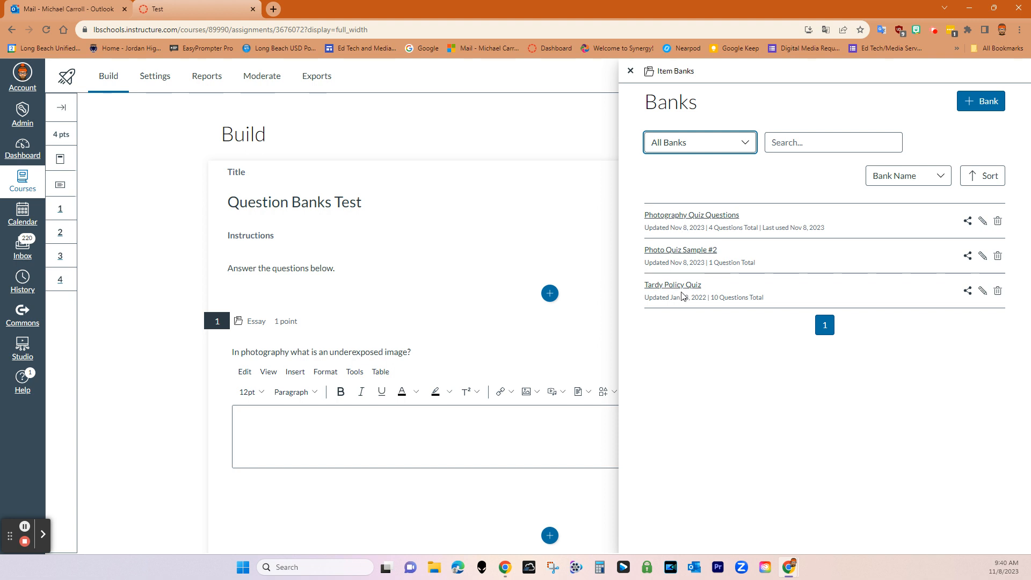
left_click(432, 126)
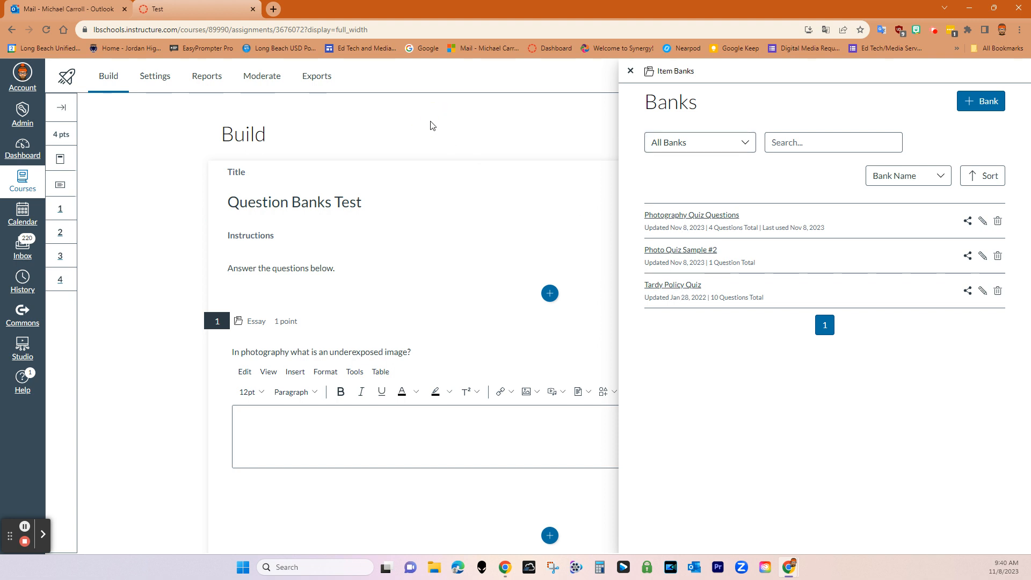
left_click(24, 145)
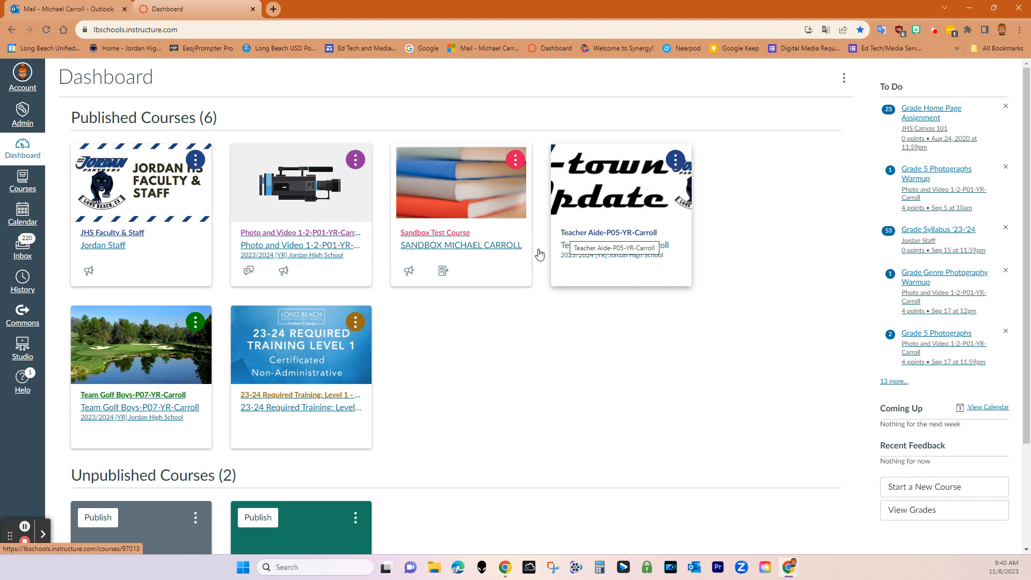
Open the Team Golf Boys course from the Dashboard
left_click(155, 395)
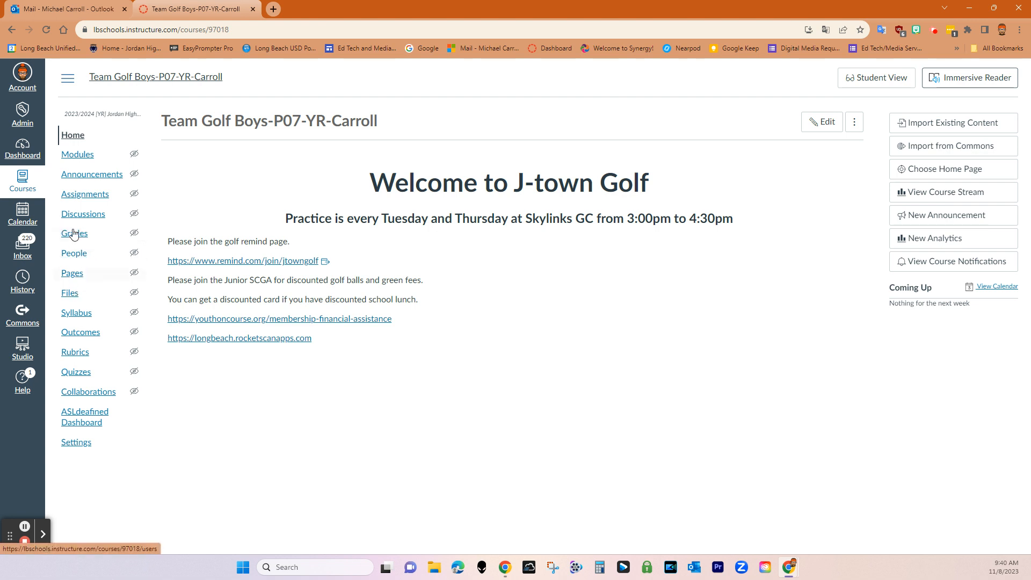
Create a new quiz in the golf course using the New Quizzes engine
left_click(85, 376)
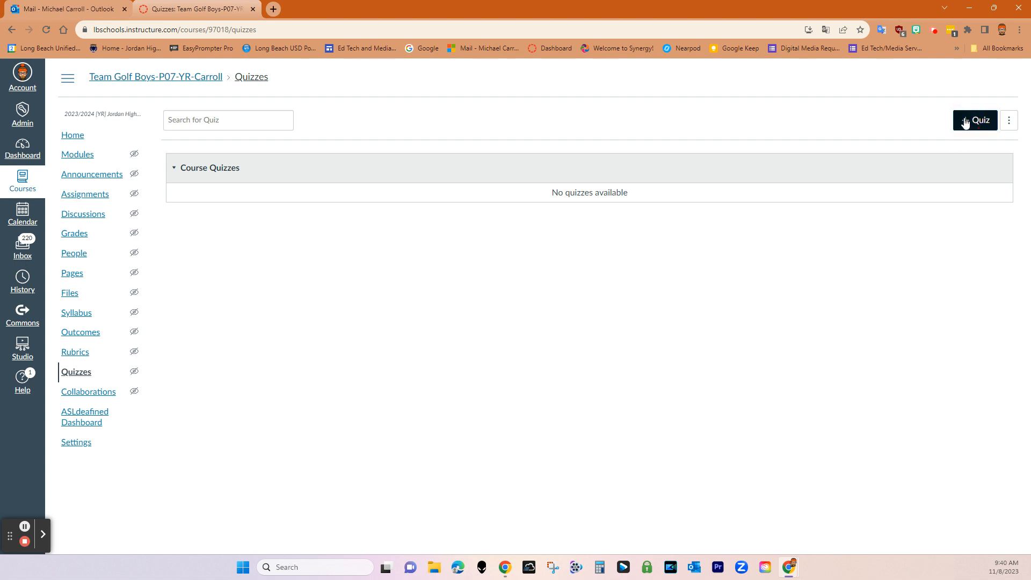
left_click(964, 121)
left_click(412, 268)
left_click(610, 430)
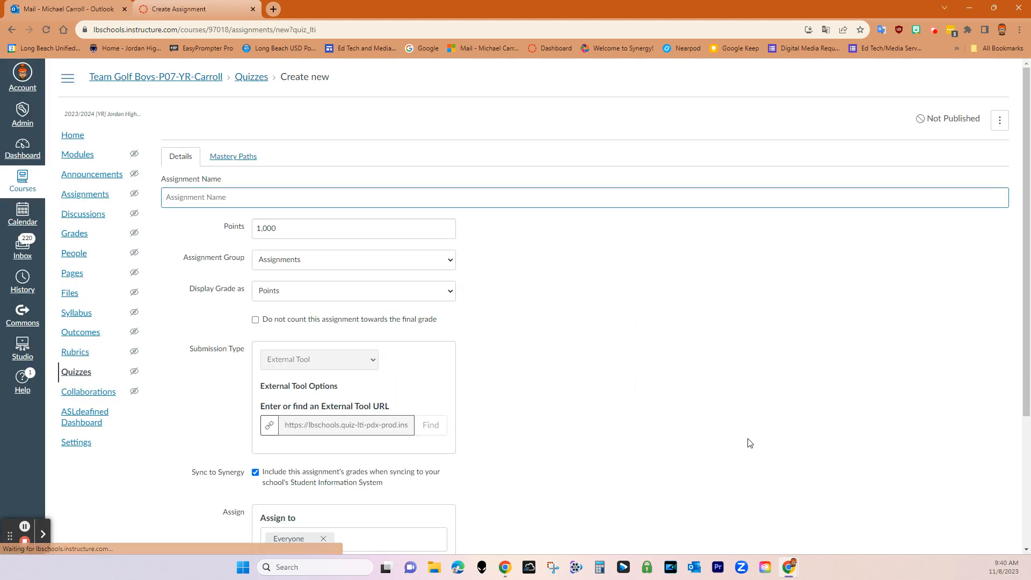
Name the quiz 'Test Sample Item Banking', worth 10 points, due Nov 10, 2023
key("Tab")
type("10")
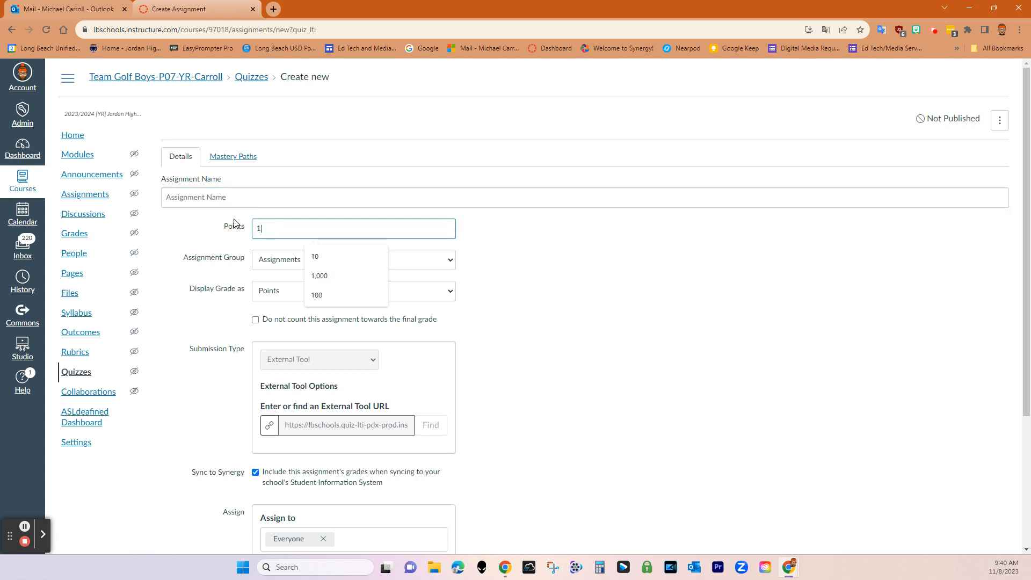
left_click(229, 197)
type("Test Sample Item Banking")
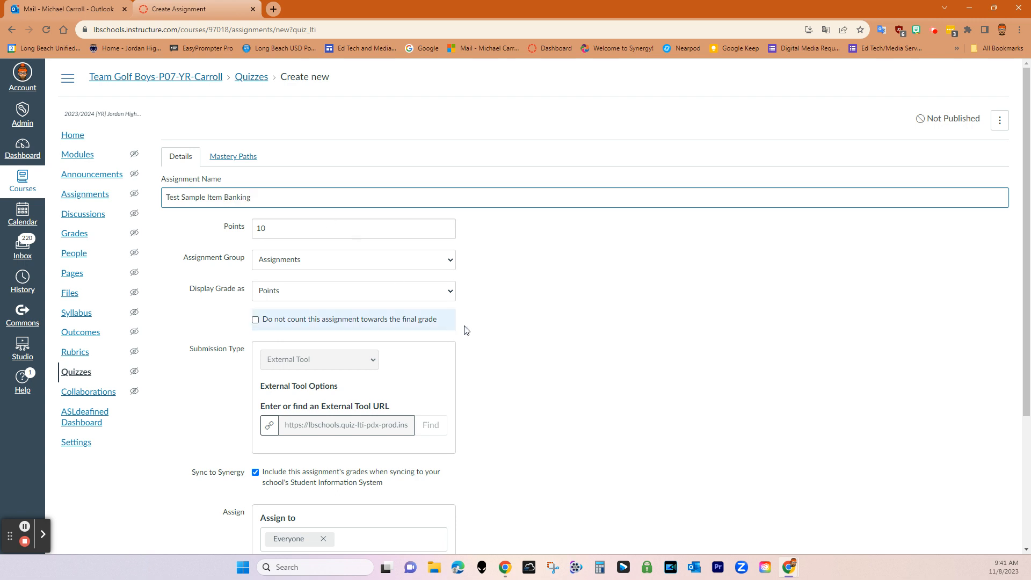
scroll(462, 329, "down", 4)
left_click(434, 400)
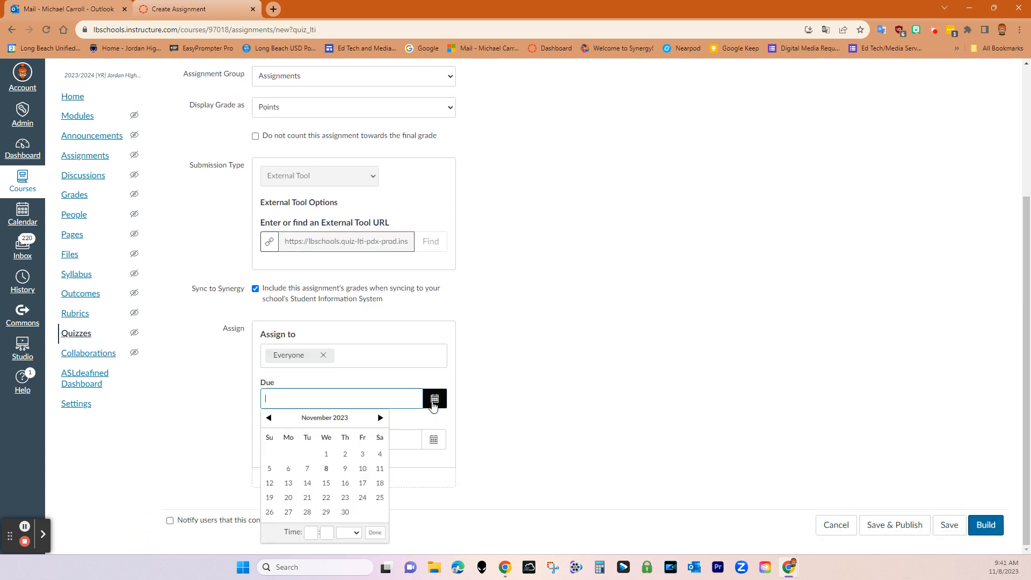
left_click(363, 468)
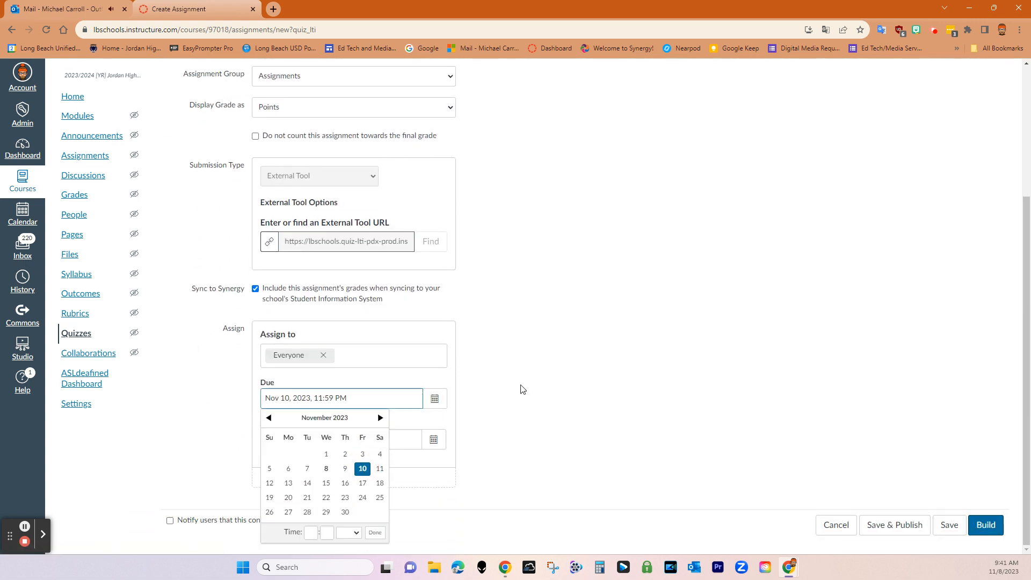
left_click(543, 400)
scroll(468, 219, "up", 3)
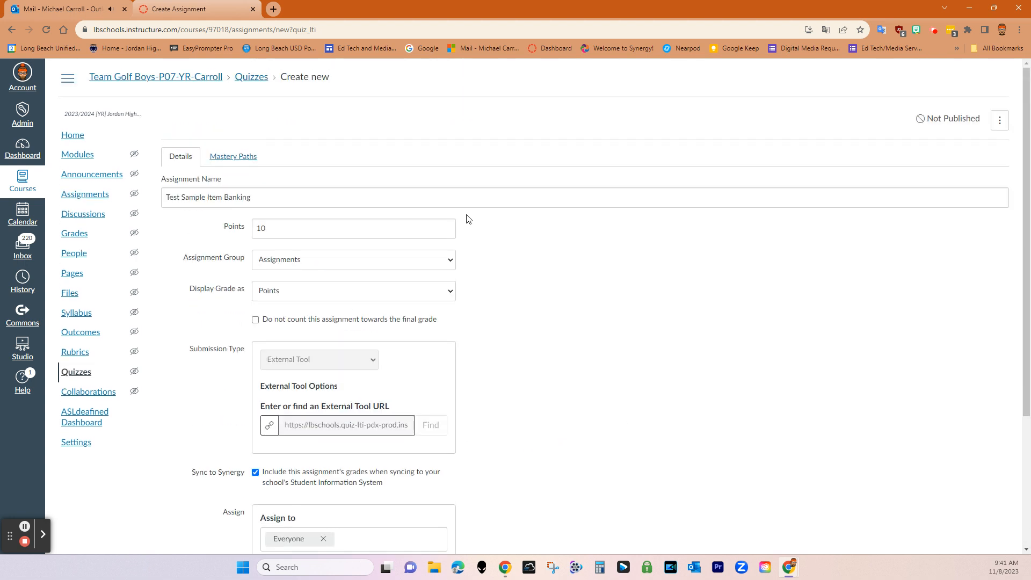
scroll(617, 476, "down", 3)
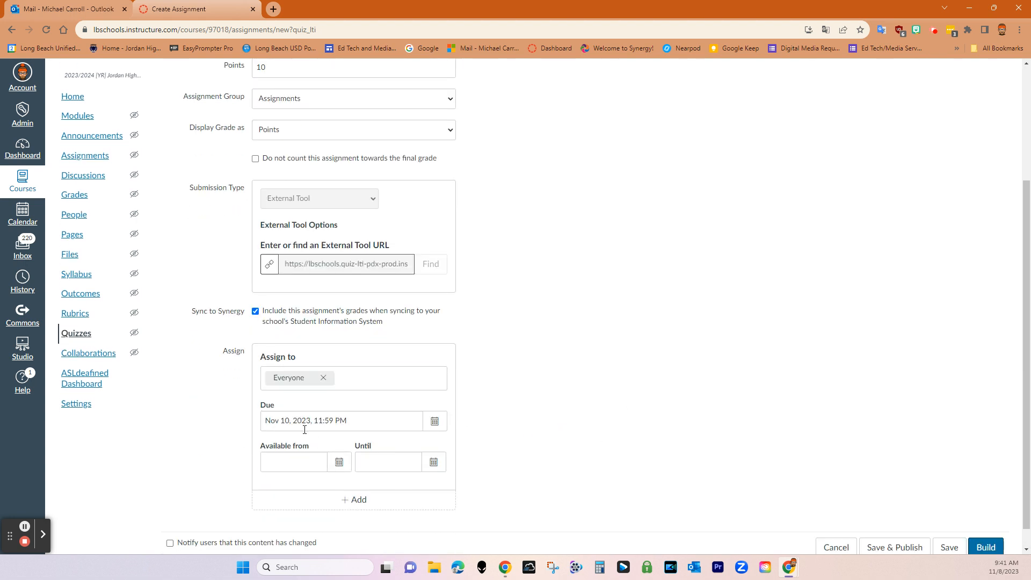
Save the 'Test Sample Item Banking' quiz details and open its Item Banks panel
left_click(972, 548)
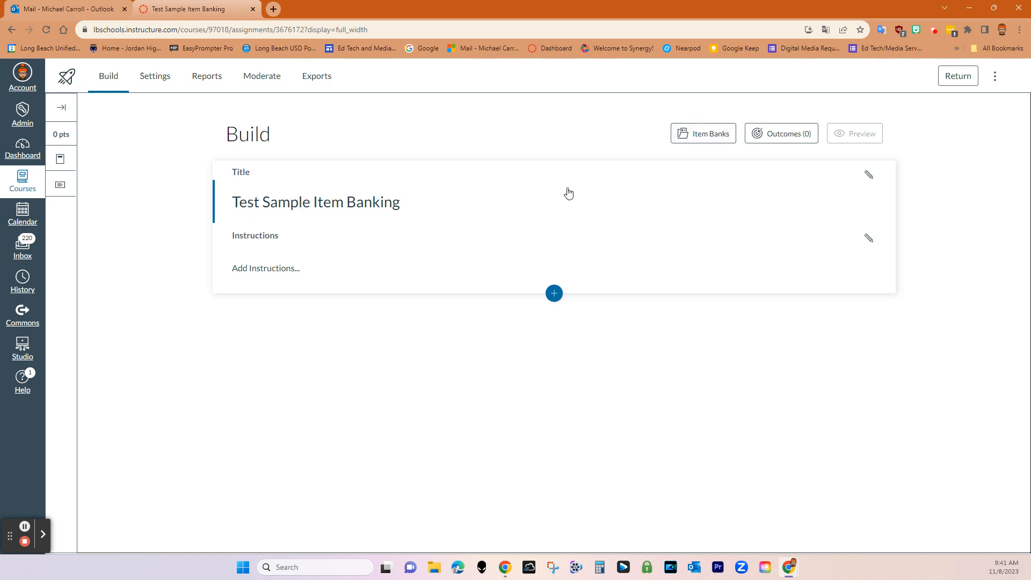
left_click(678, 141)
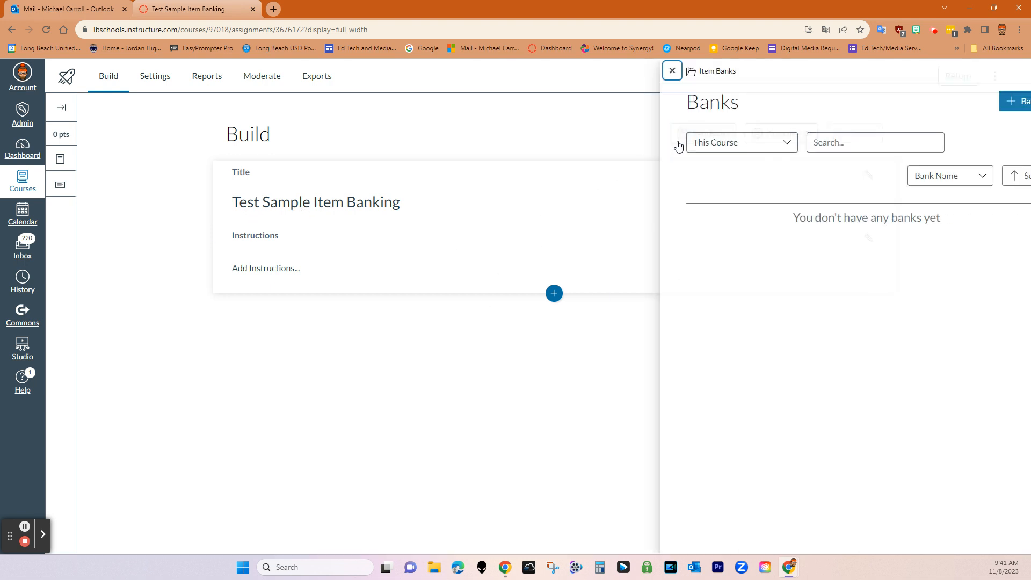
List item banks from all sources and filter them by the search 'history'
left_click(732, 143)
left_click(727, 165)
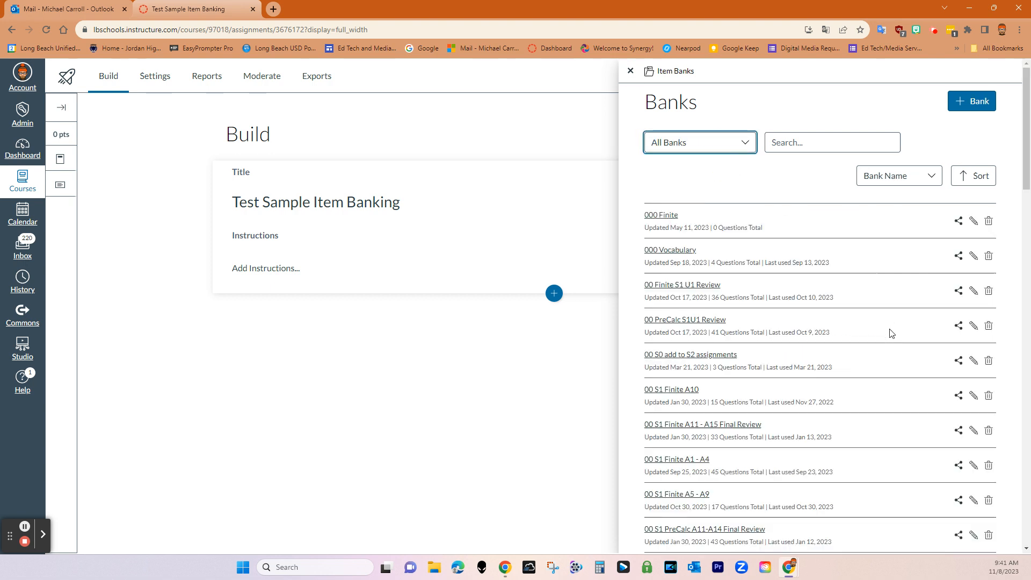
scroll(895, 408, "down", 8)
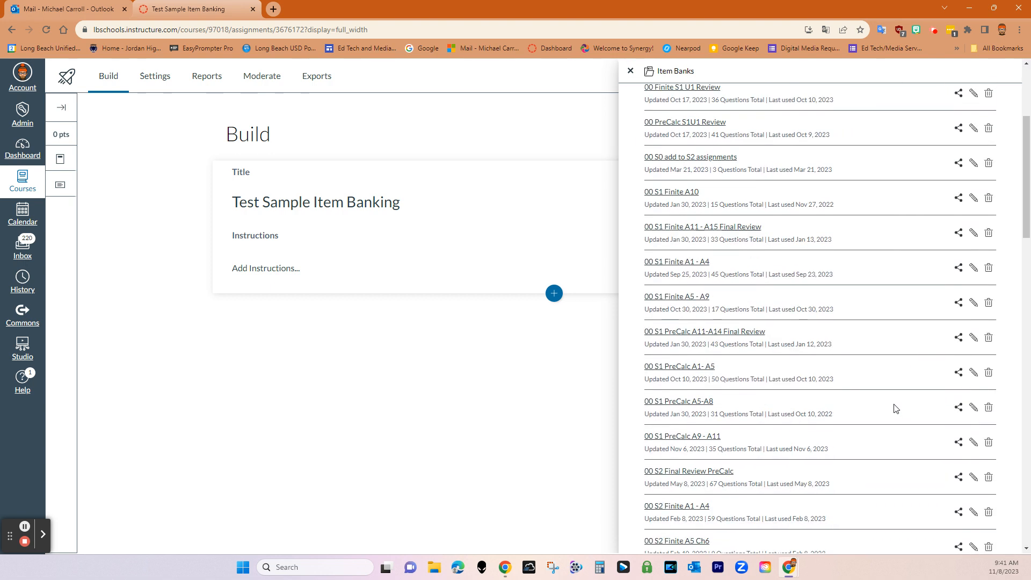
scroll(895, 408, "down", 5)
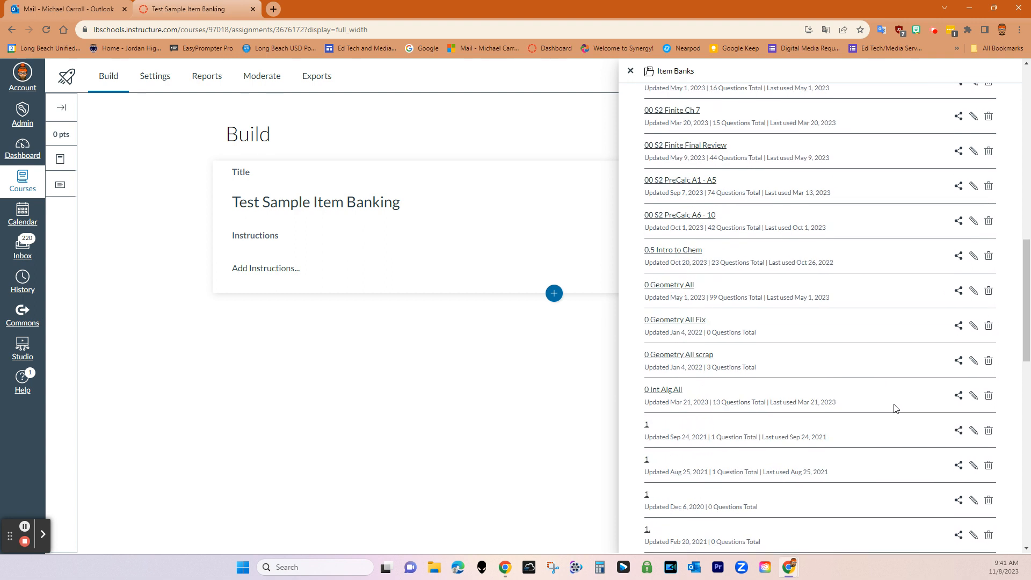
scroll(896, 408, "down", 5)
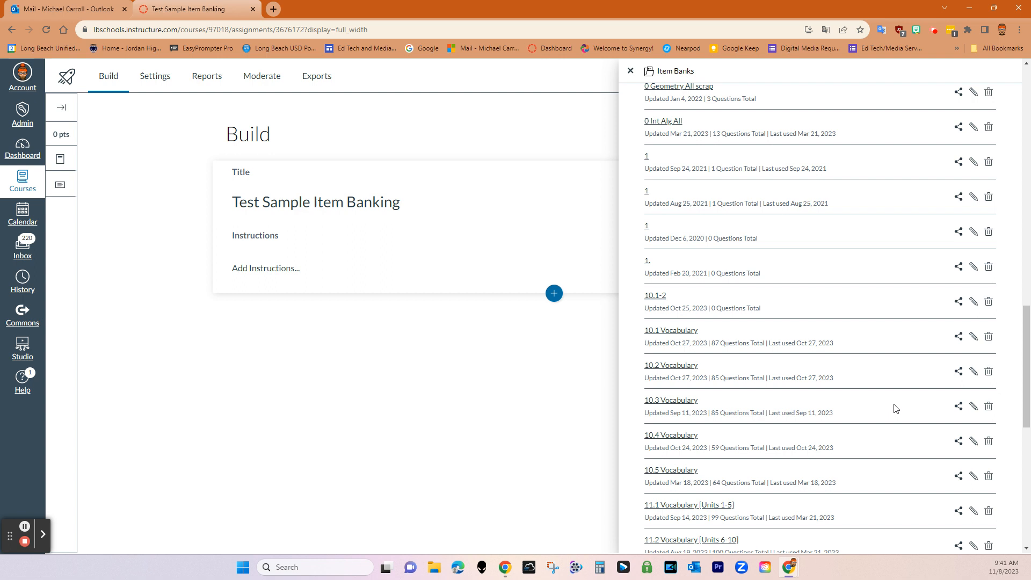
left_click_drag(1025, 352, 1004, 490)
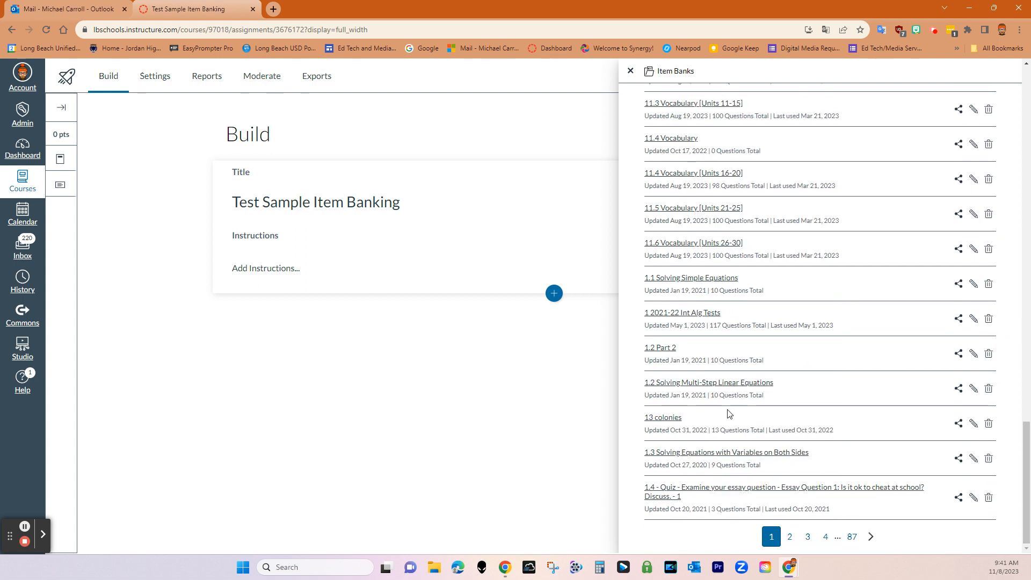
scroll(730, 412, "up", 20)
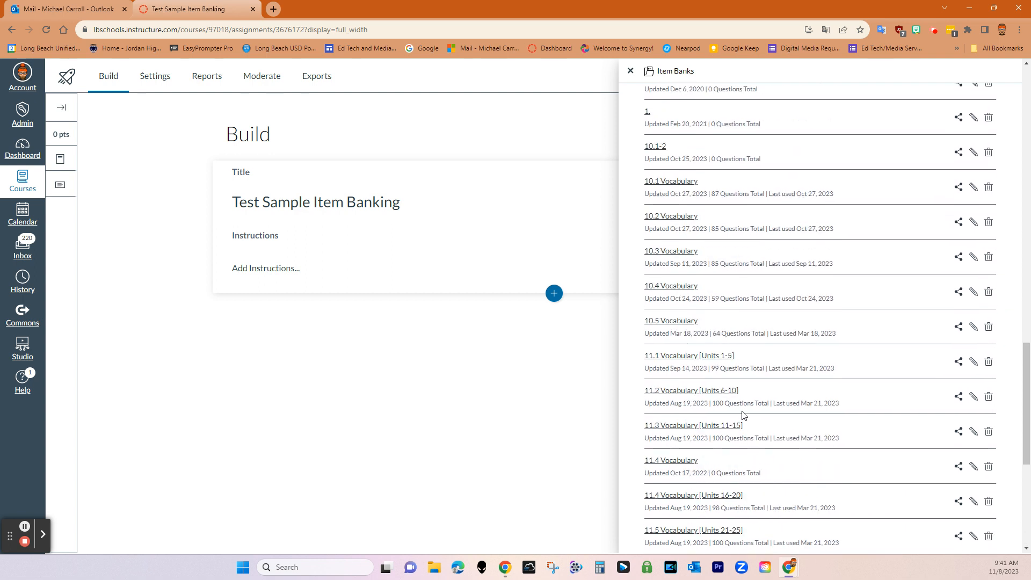
scroll(749, 166, "up", 8)
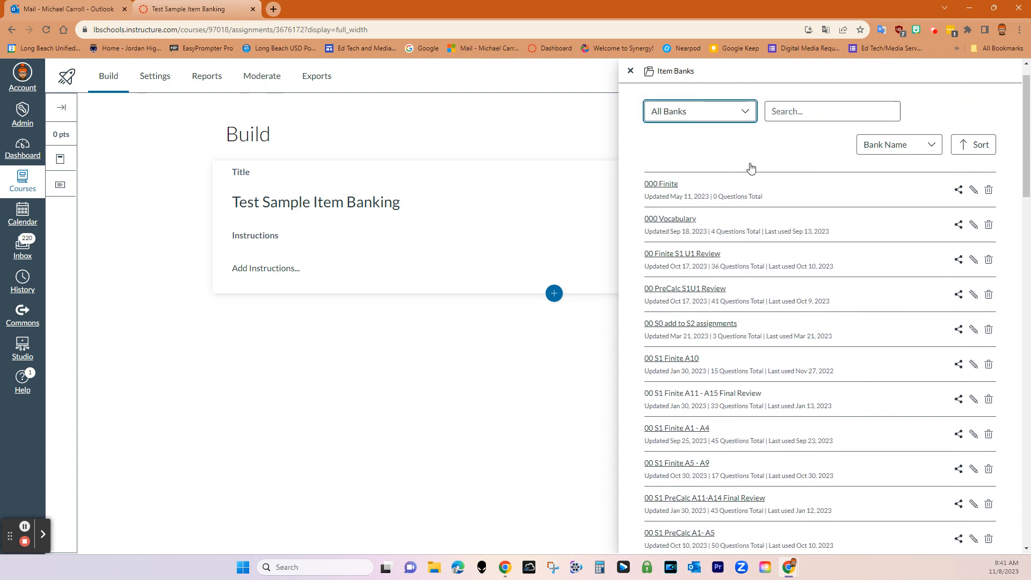
left_click(801, 143)
type("history")
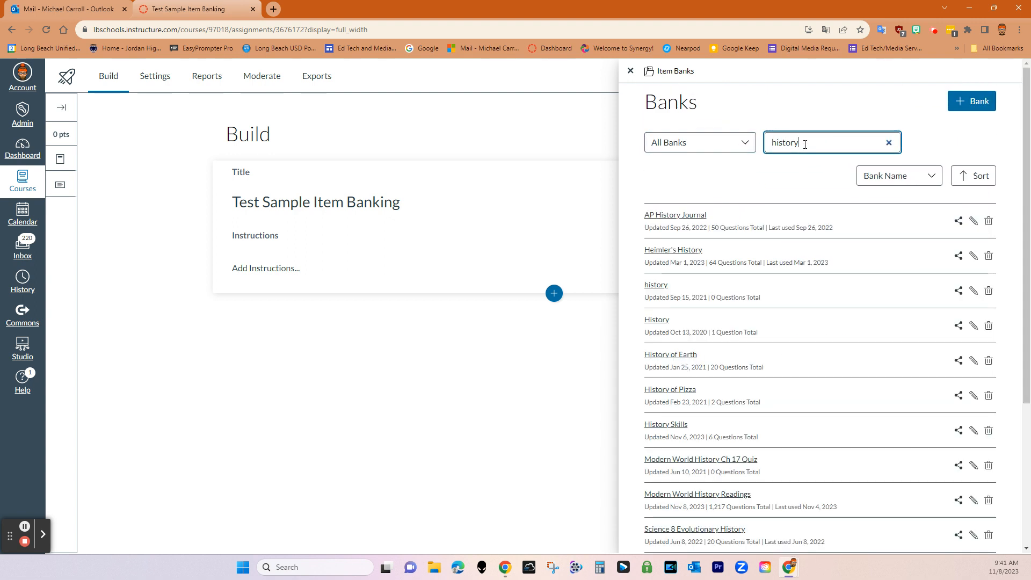
Add Heimler's History ordering question 'How should you set up all your paragraphs?' as question 1
left_click(673, 256)
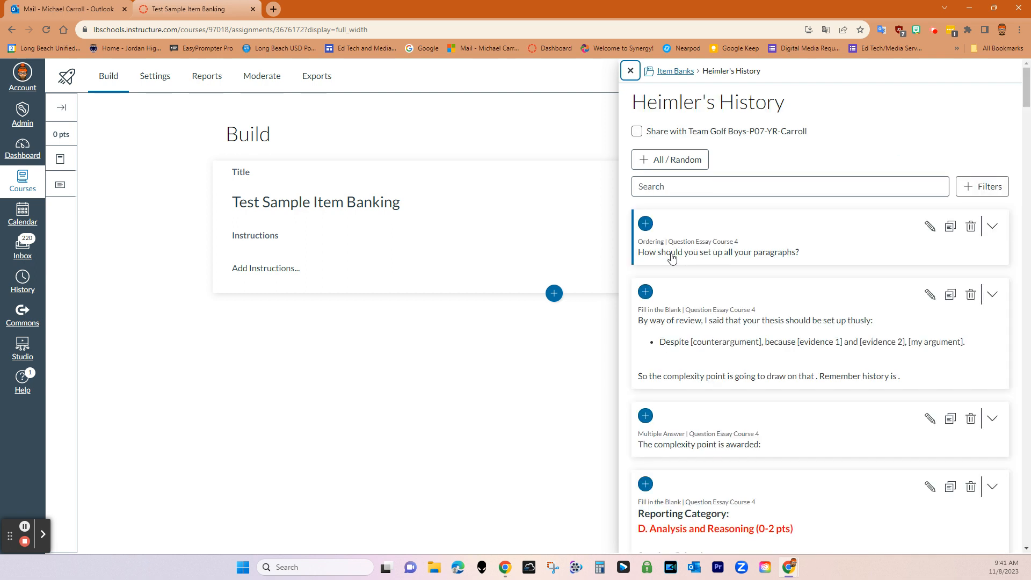
scroll(895, 467, "down", 4)
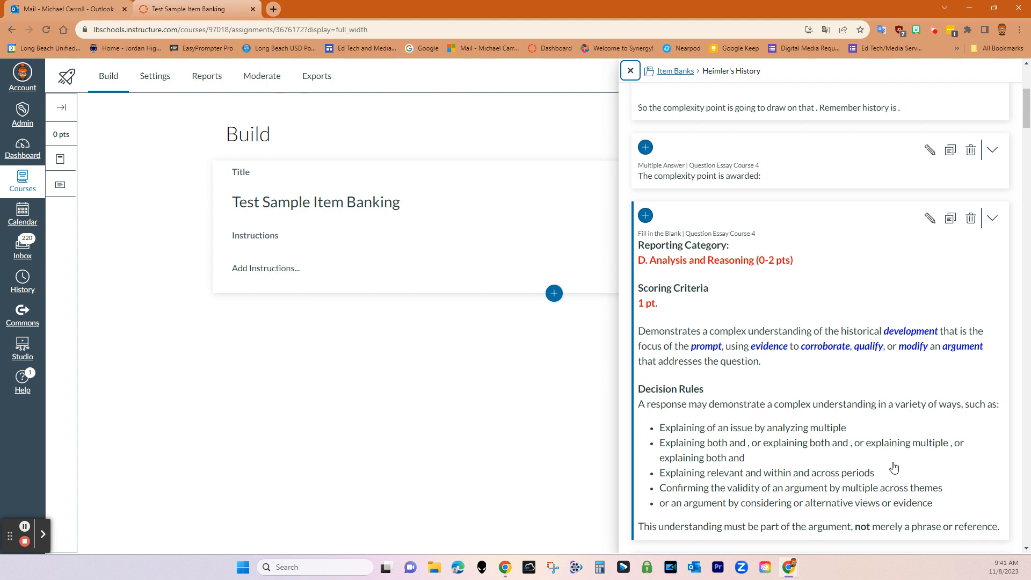
scroll(895, 466, "down", 10)
scroll(895, 466, "down", 8)
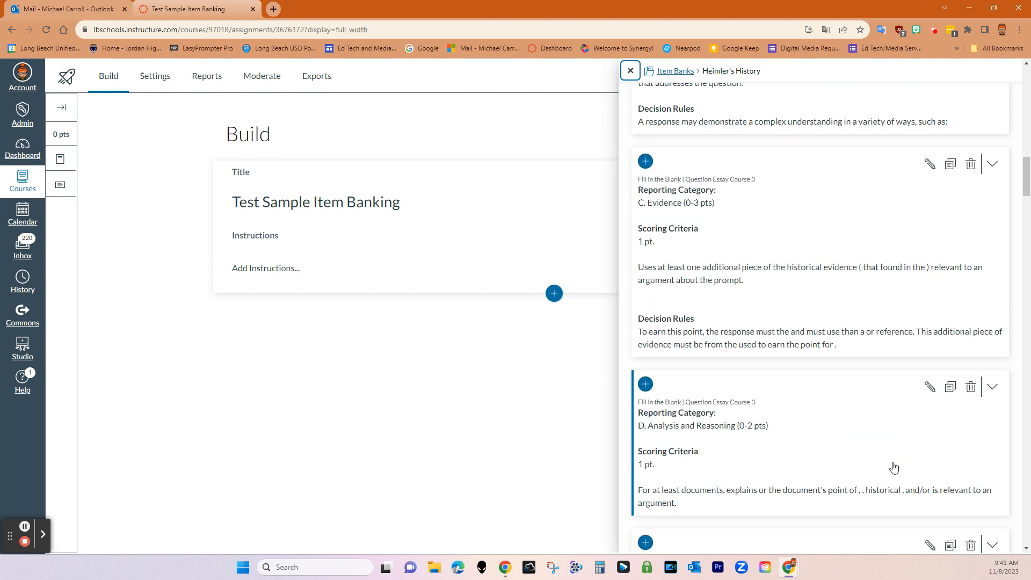
scroll(902, 456, "up", 12)
scroll(908, 445, "up", 5)
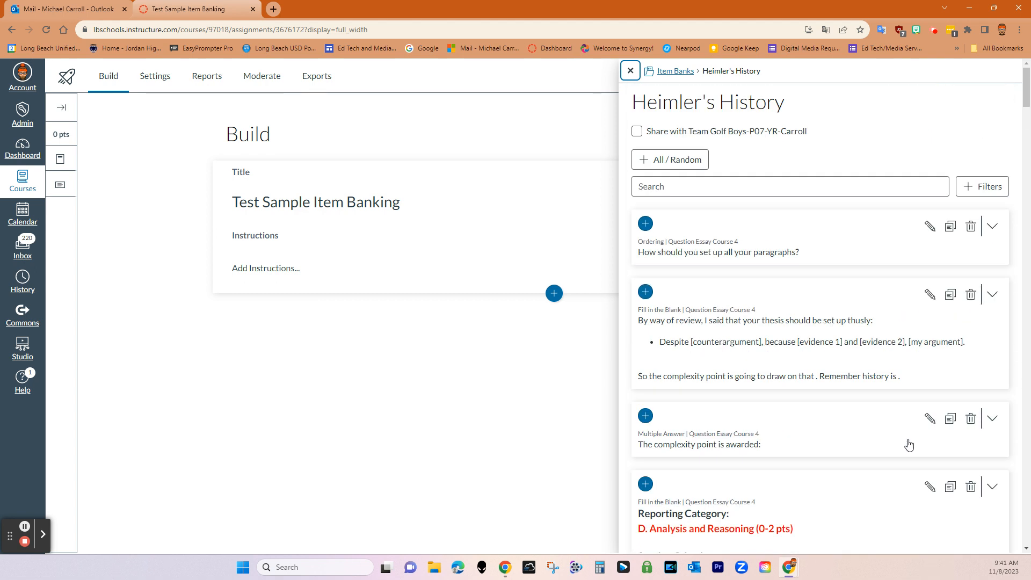
left_click(646, 224)
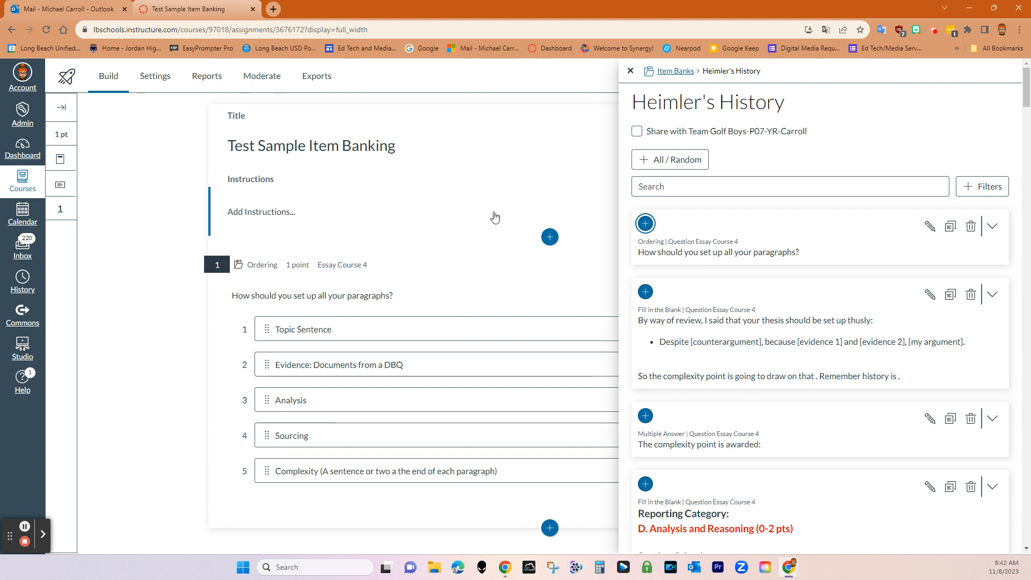
left_click(631, 71)
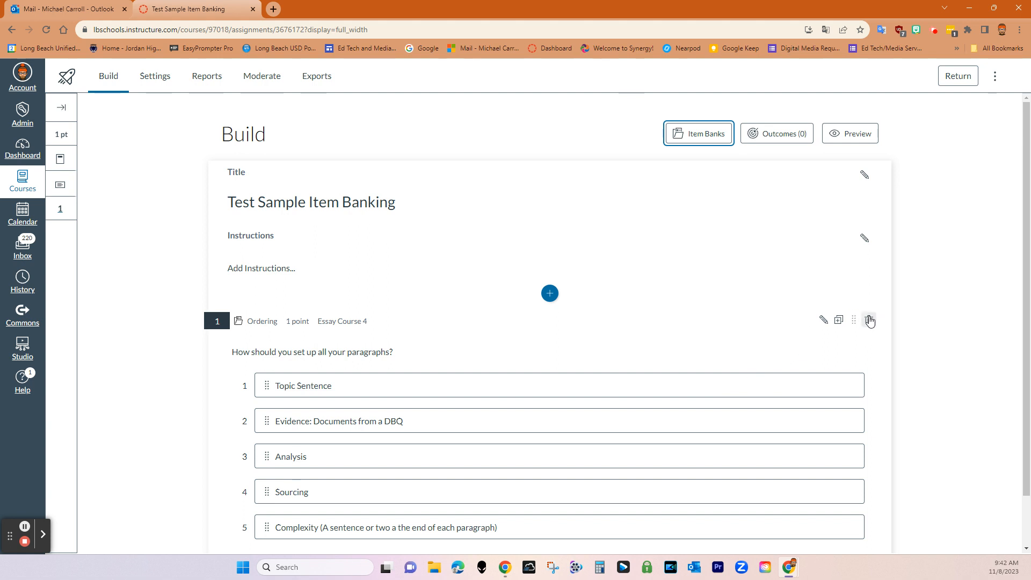
left_click(869, 320)
Confirm removing the ordering question, then reopen Item Banks and return to the Banks list
left_click(599, 343)
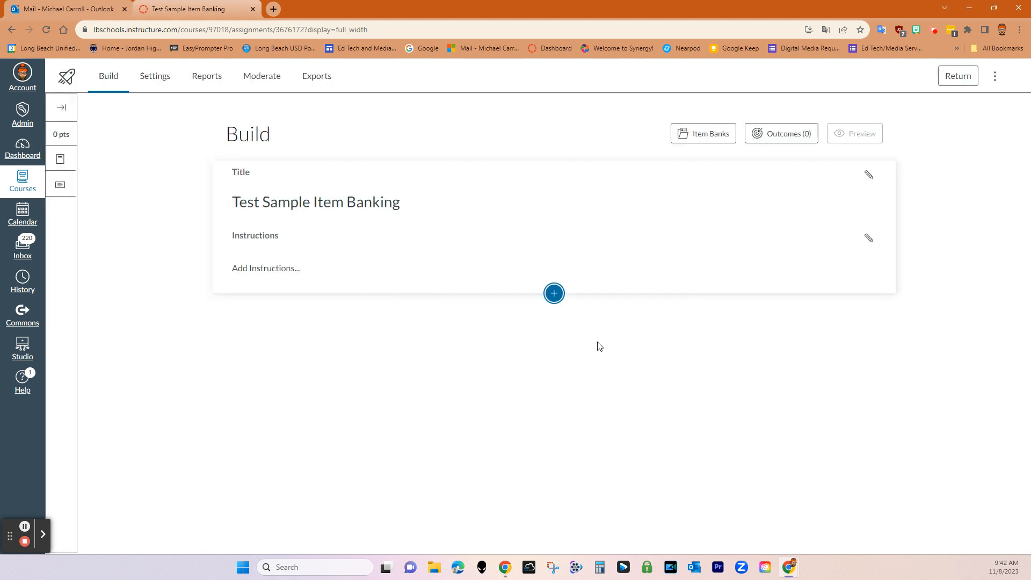
left_click(700, 138)
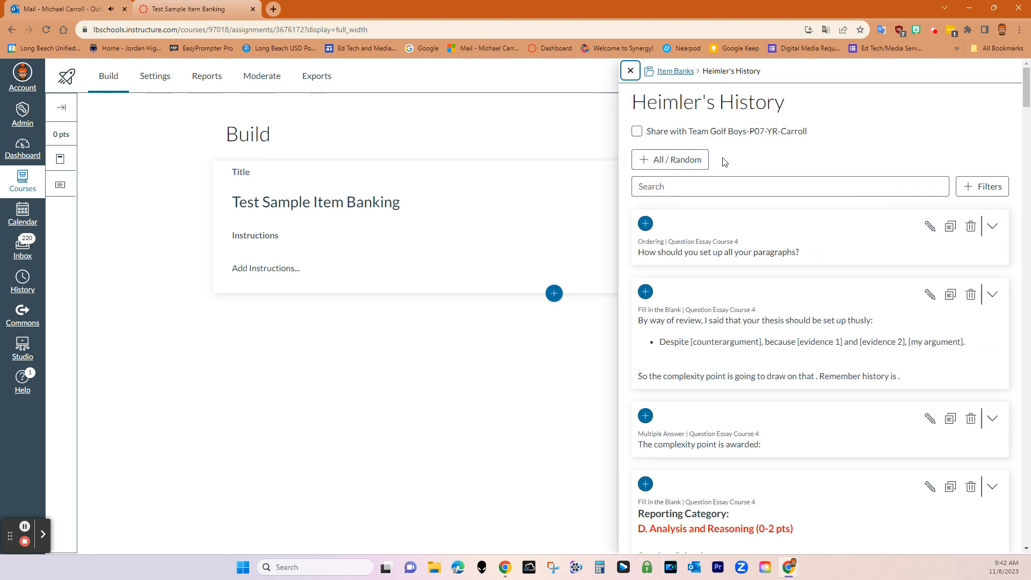
left_click(675, 71)
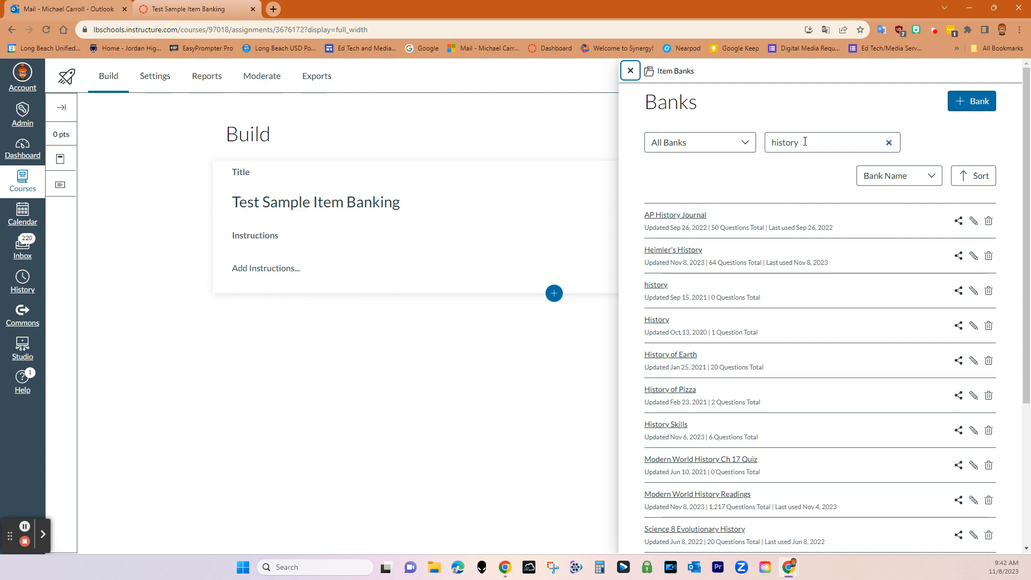
Limit the bank source to This Course and replace the search with 'photography'
left_click(746, 144)
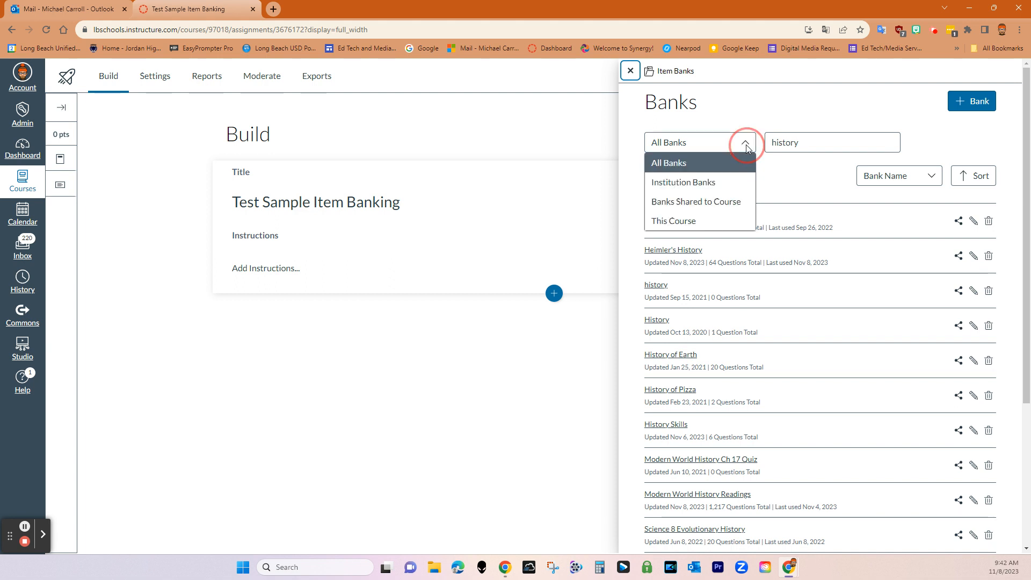
left_click(705, 223)
left_click_drag(817, 141, 755, 143)
key("BackSpace")
type("photo")
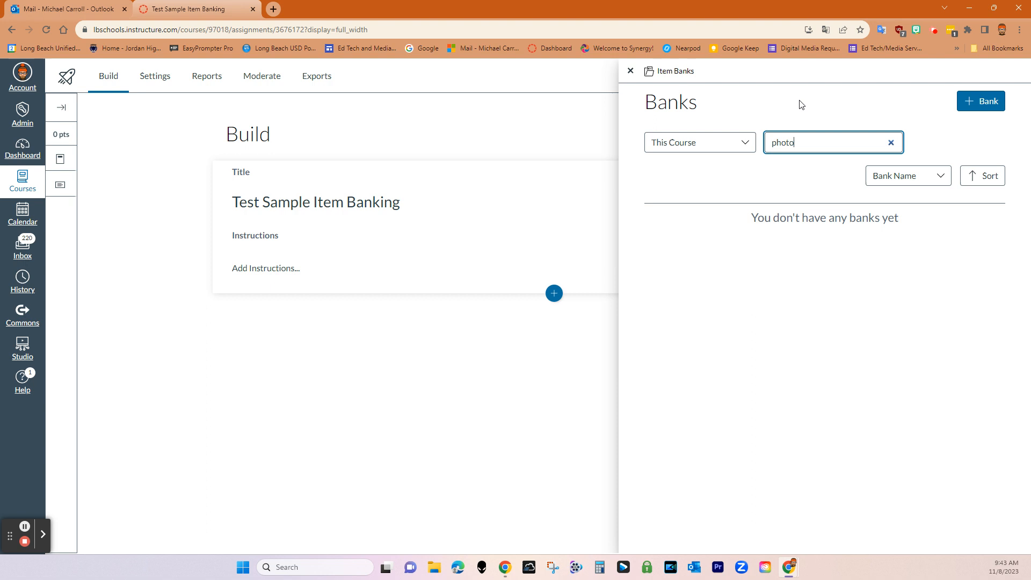
type("grpahy")
key("BackSpace")
key("BackSpace")
key("BackSpace")
key("BackSpace")
type("aphy")
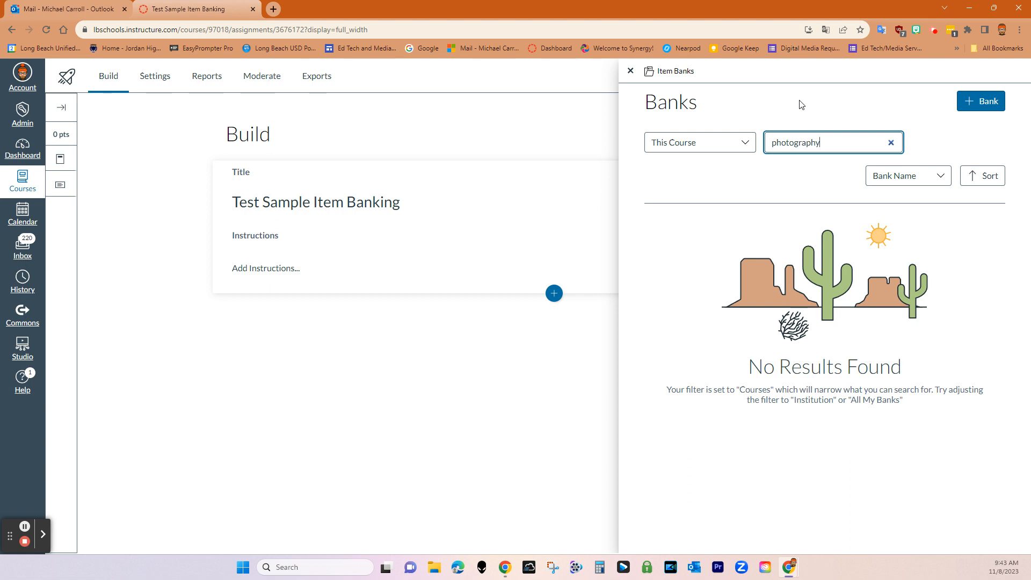
left_click(732, 144)
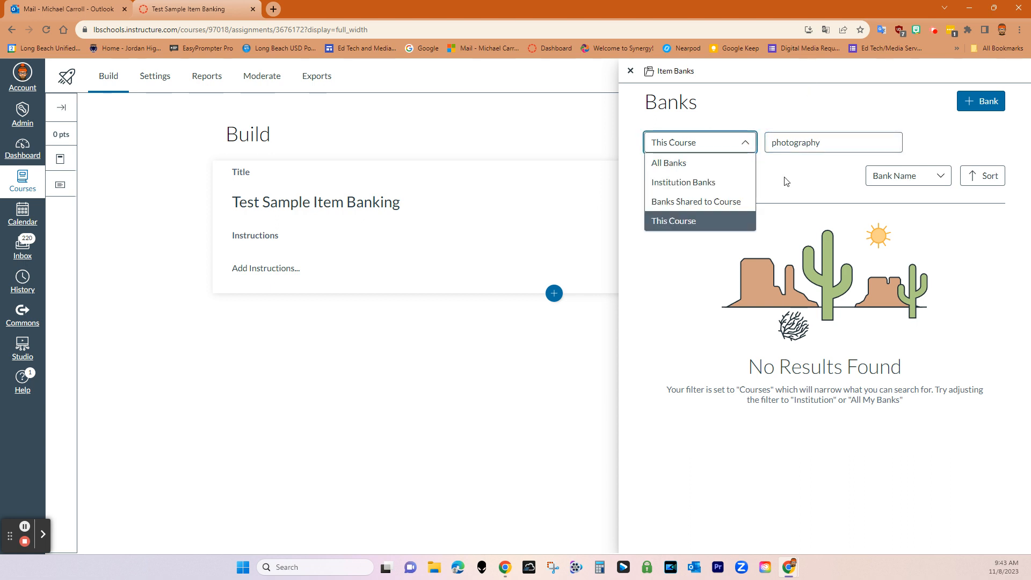
left_click(721, 252)
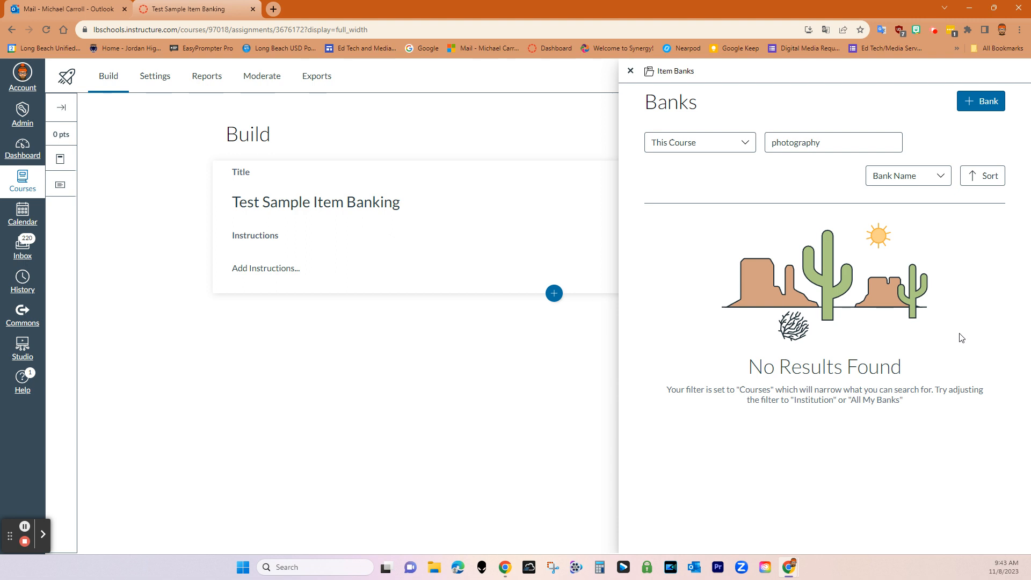
Switch the bank source to All Banks, revealing the Photography Quiz Questions bank
left_click(826, 146)
left_click(744, 143)
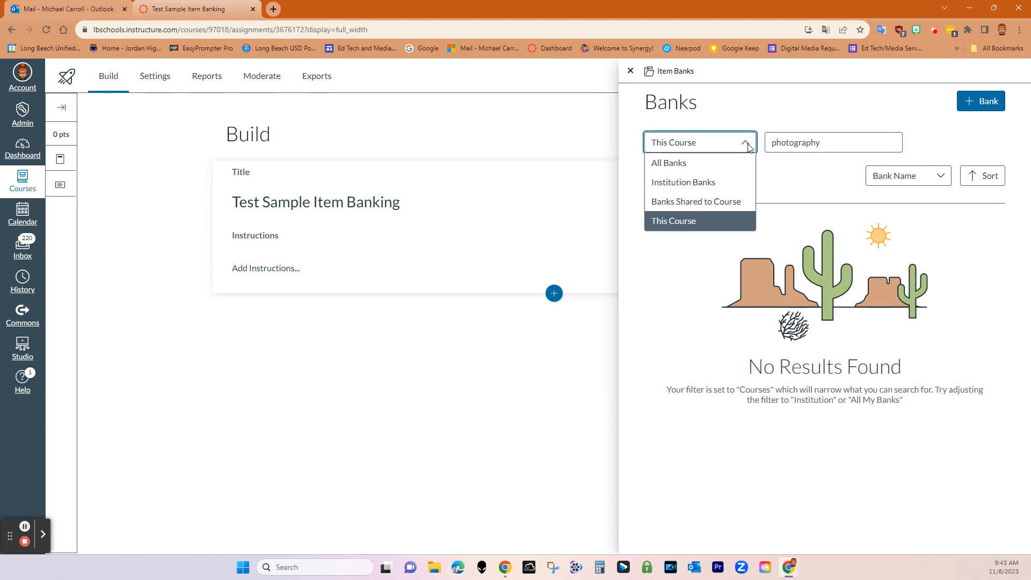
left_click(719, 164)
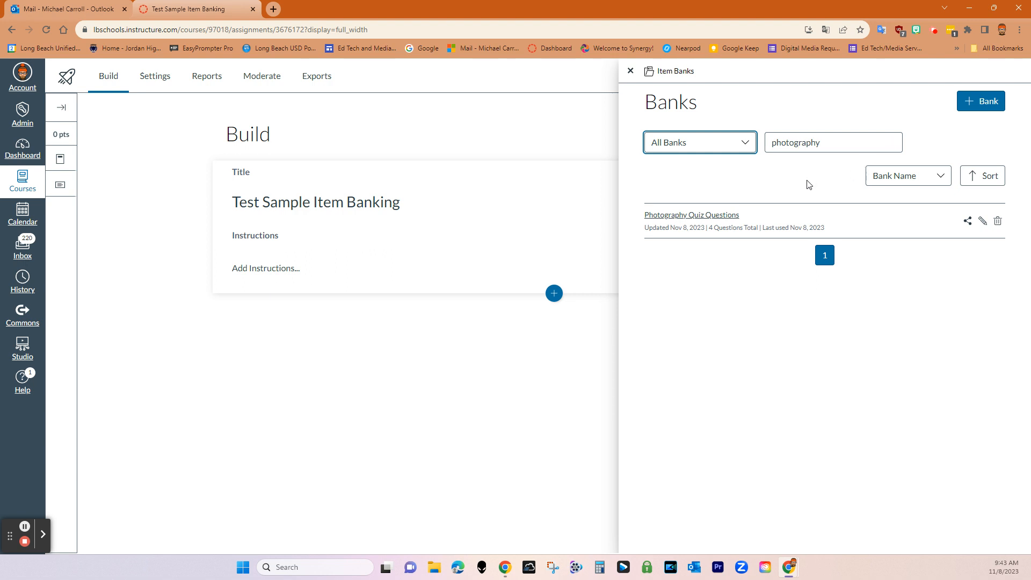
left_click(734, 143)
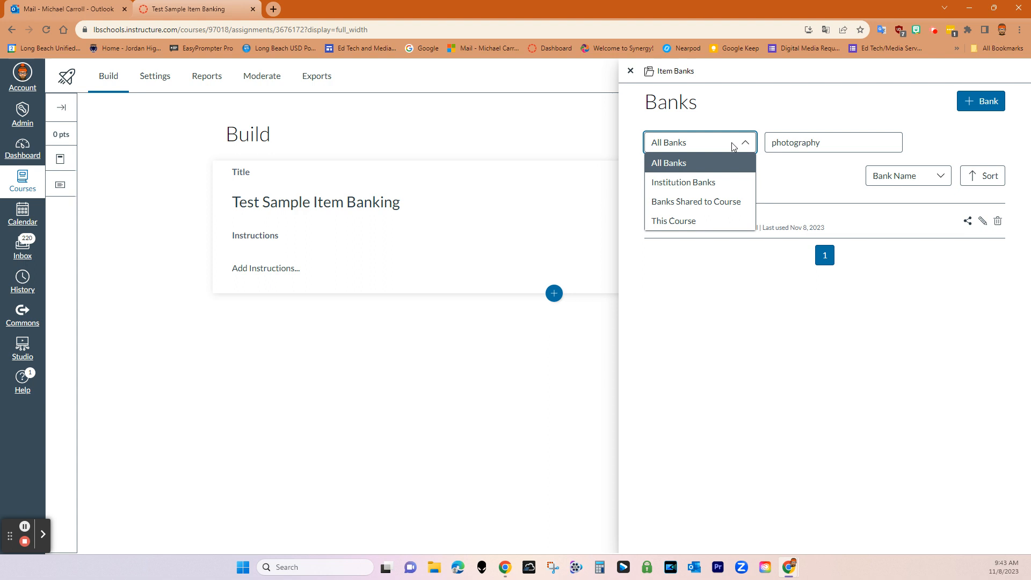
left_click(818, 189)
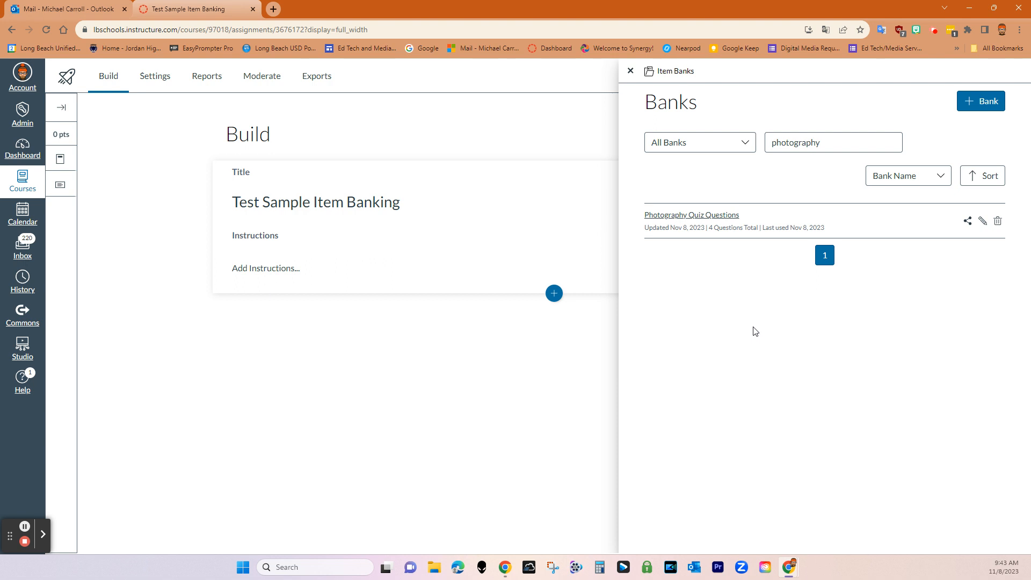
Delete the 'photography' search text and close the Item Banks panel
left_click_drag(822, 141, 740, 143)
key("BackSpace")
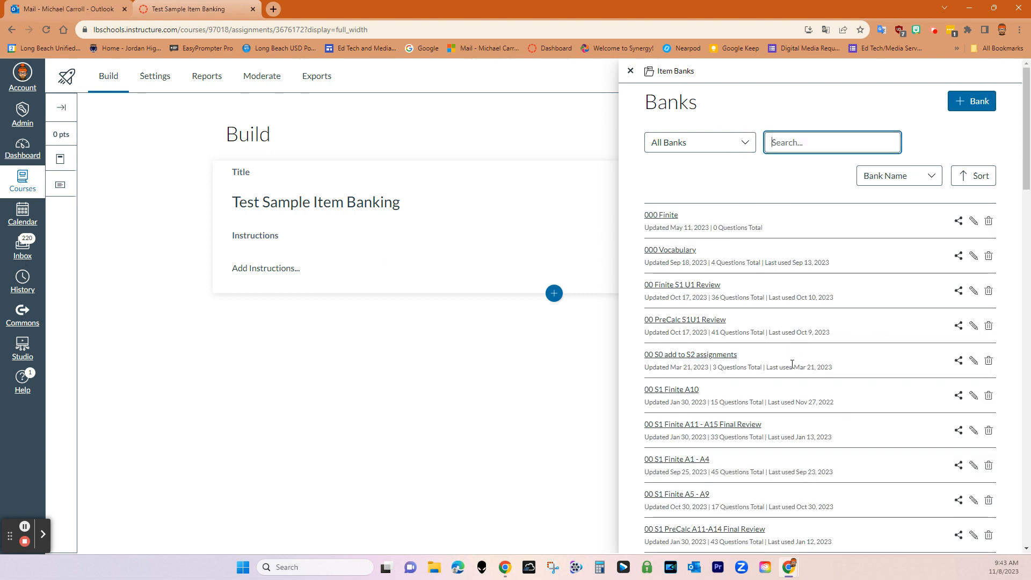
scroll(793, 364, "down", 20)
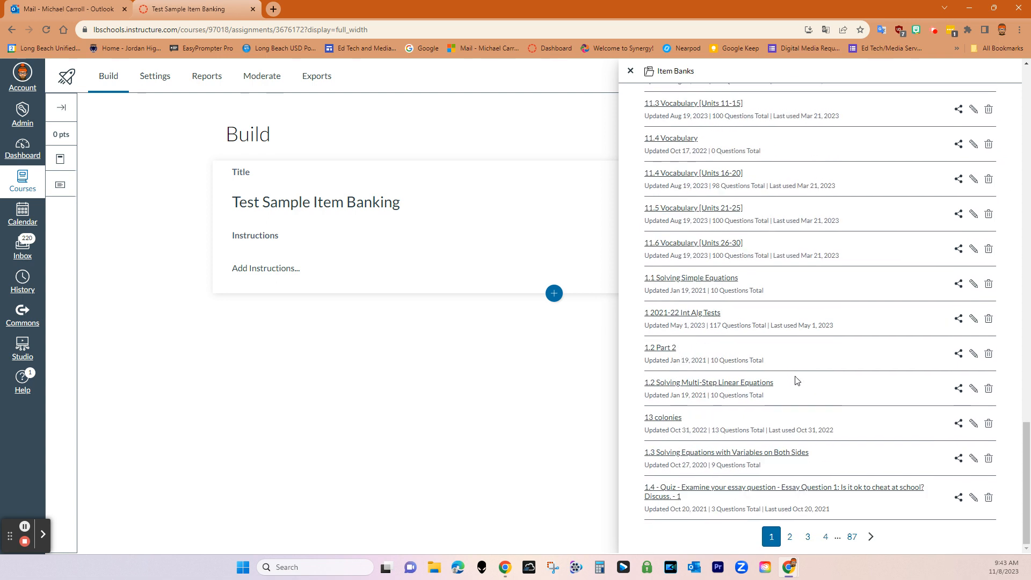
scroll(796, 380, "up", 20)
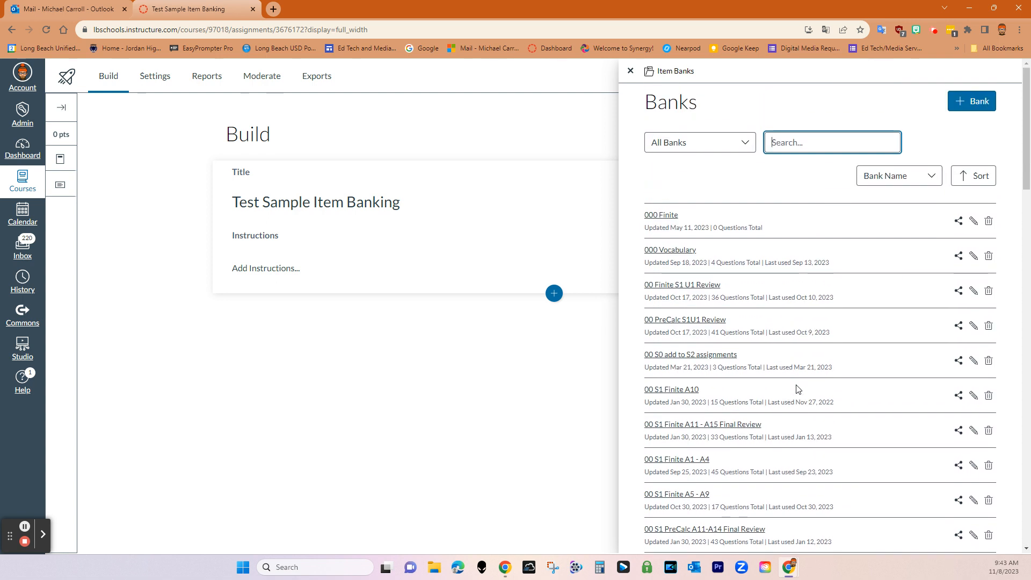
left_click(433, 371)
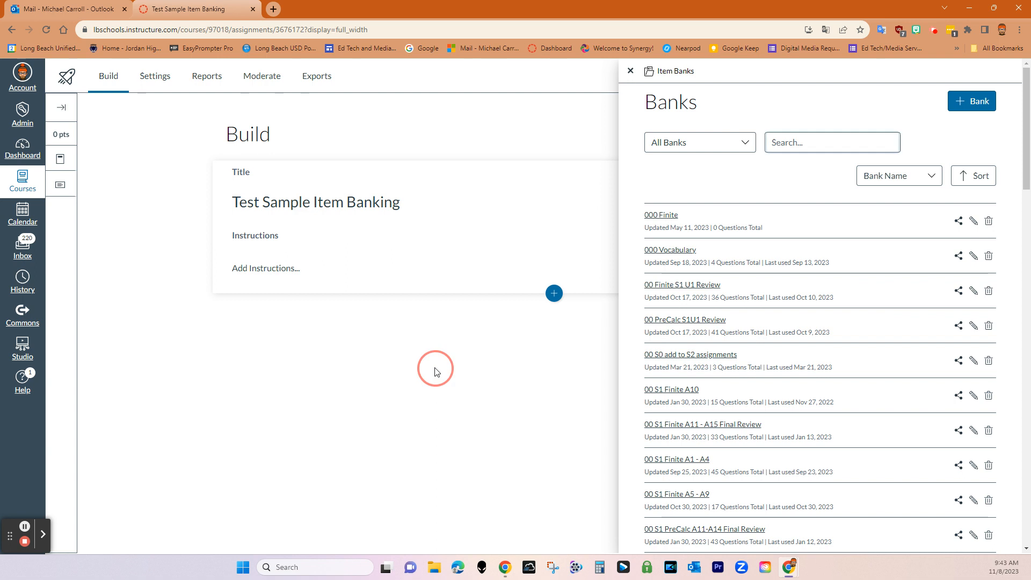
left_click(631, 72)
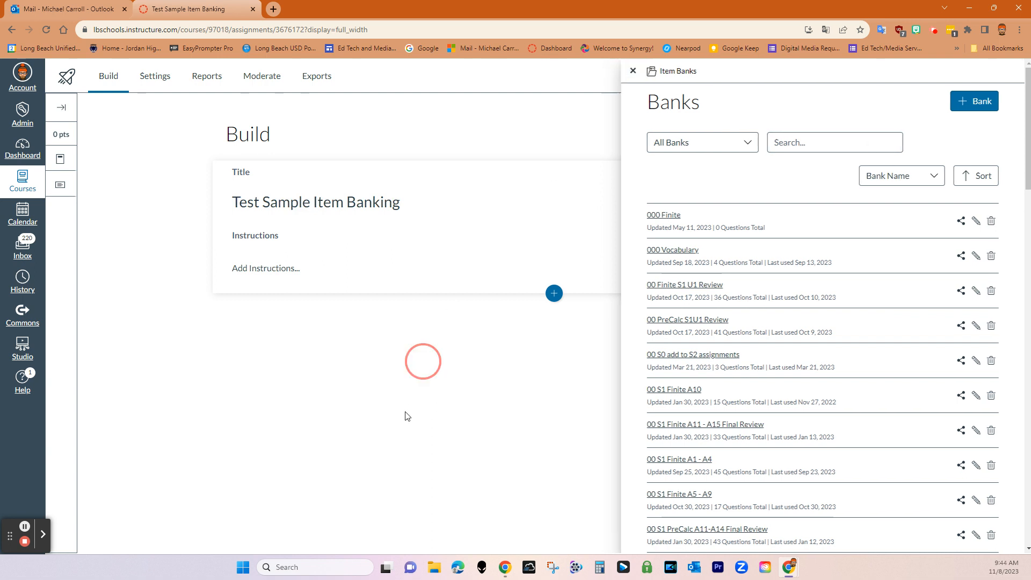